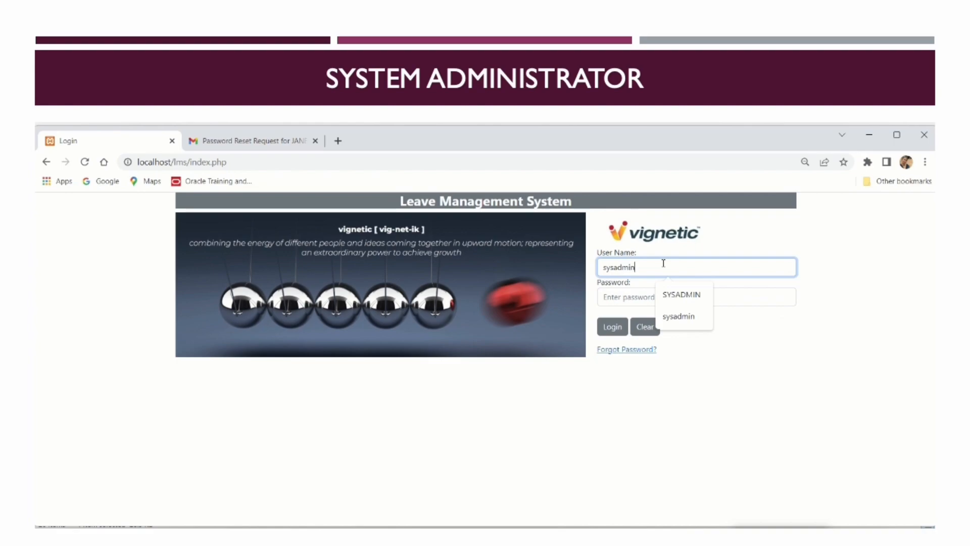
Log in with the administrator password and open the System Administrator user screen
{"action": "left_click", "coordinate": [639, 297]}
{"action": "type", "text": "sy"}
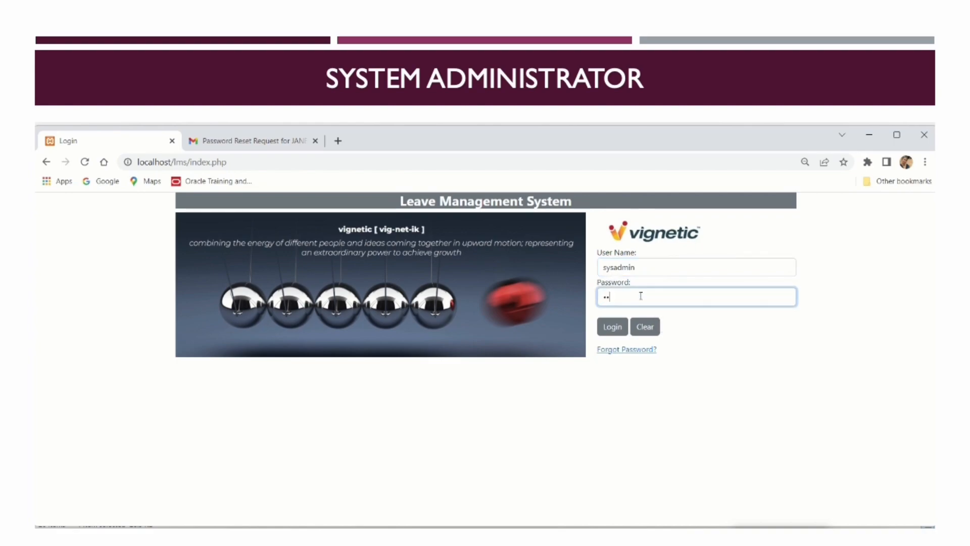
{"action": "left_click", "coordinate": [610, 330]}
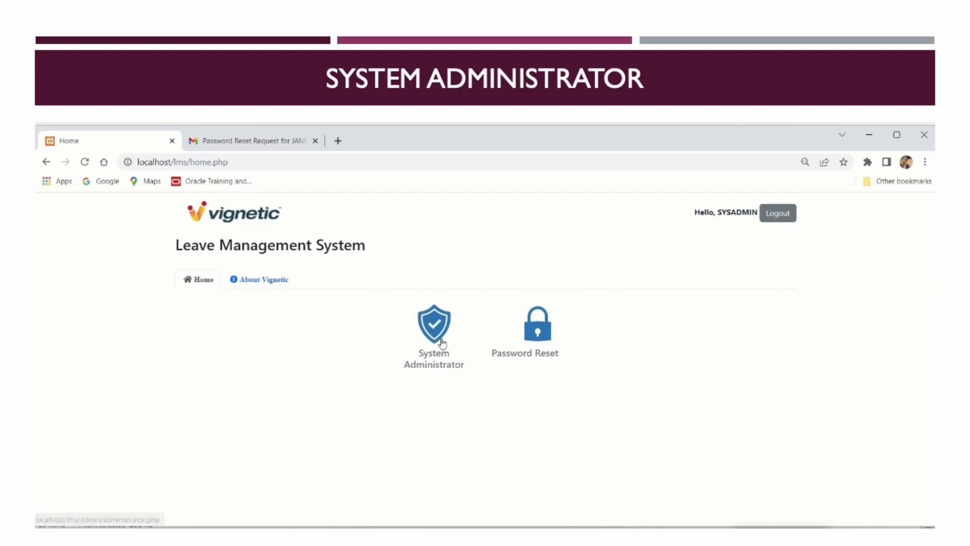
{"action": "left_click", "coordinate": [442, 339]}
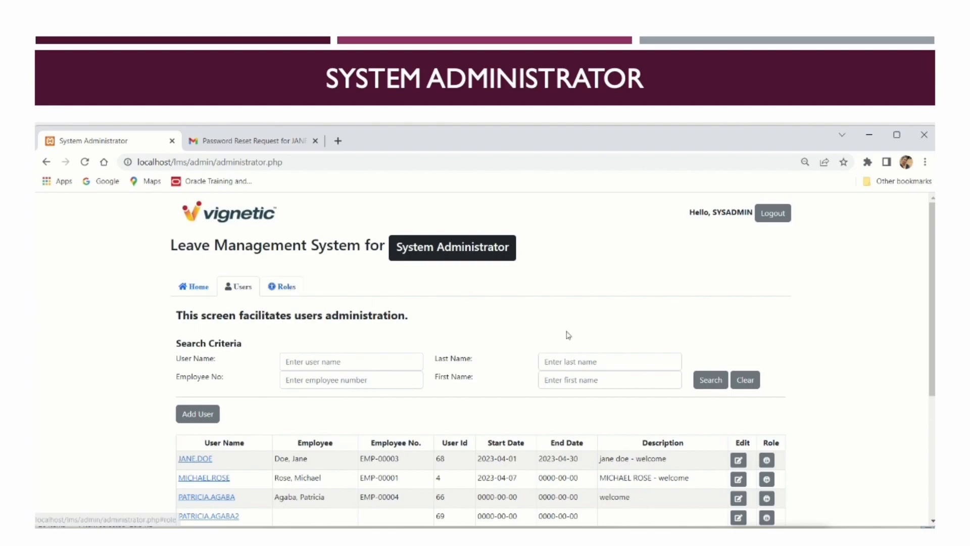
{"action": "left_click", "coordinate": [293, 292]}
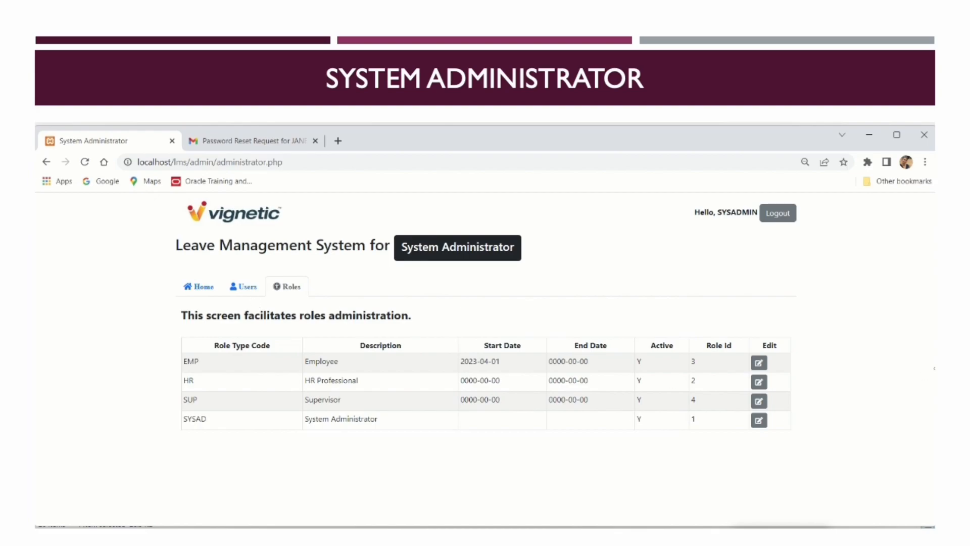
{"action": "left_click", "coordinate": [758, 362]}
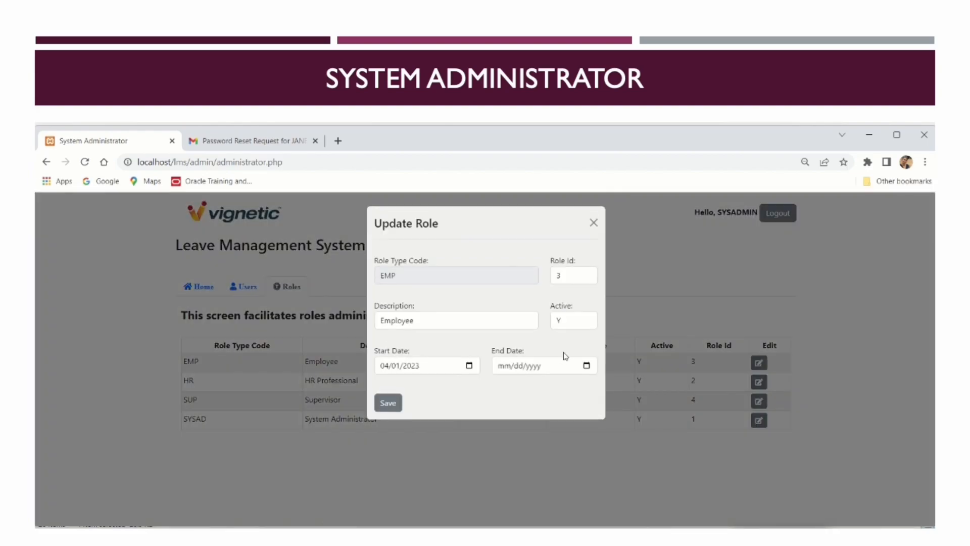
{"action": "left_click", "coordinate": [469, 365]}
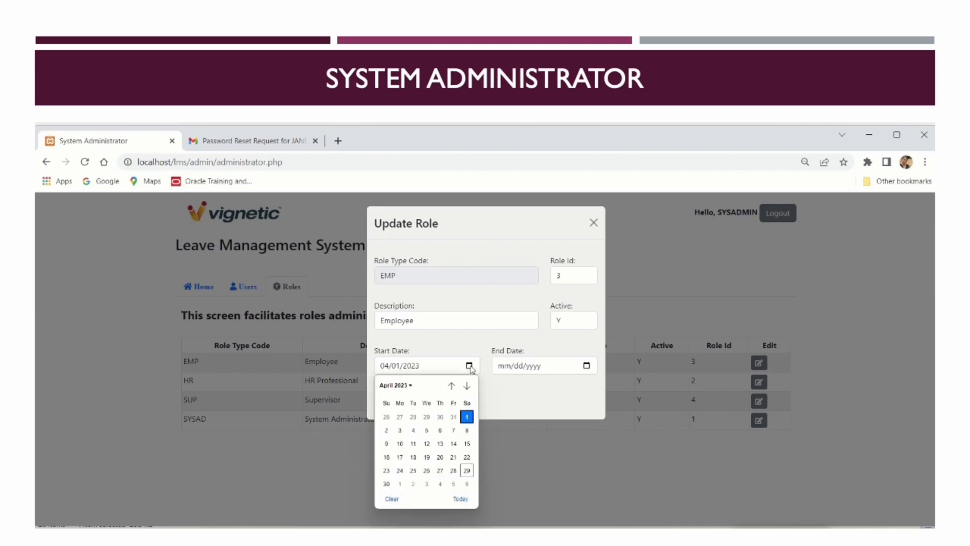
{"action": "left_click", "coordinate": [497, 403]}
{"action": "left_click", "coordinate": [593, 223]}
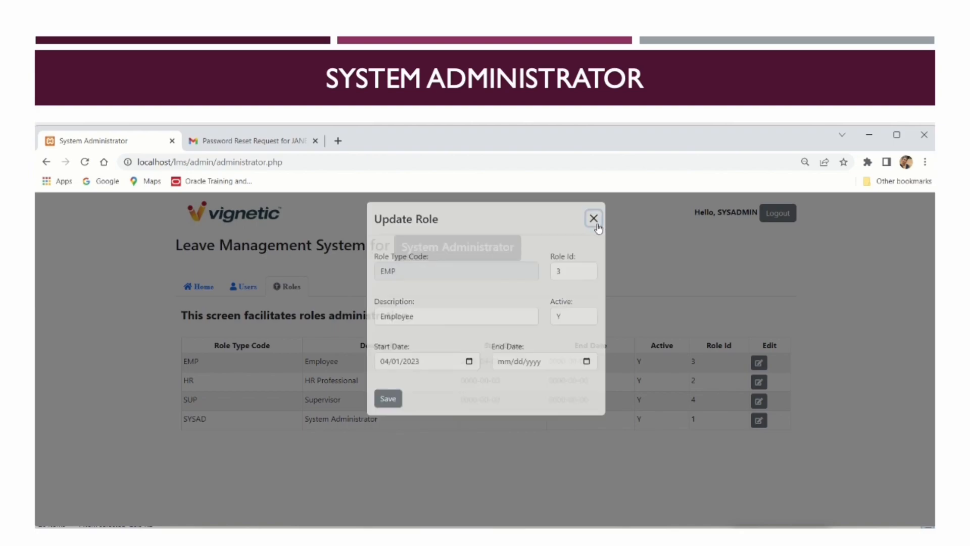
{"action": "left_click", "coordinate": [256, 289]}
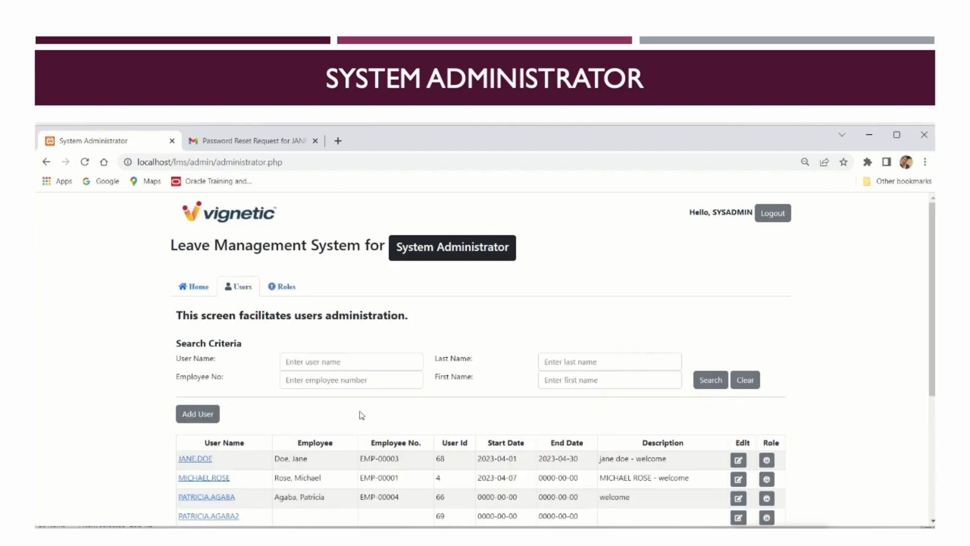
{"action": "scroll", "coordinate": [379, 414], "scroll_direction": "down", "scroll_amount": 4}
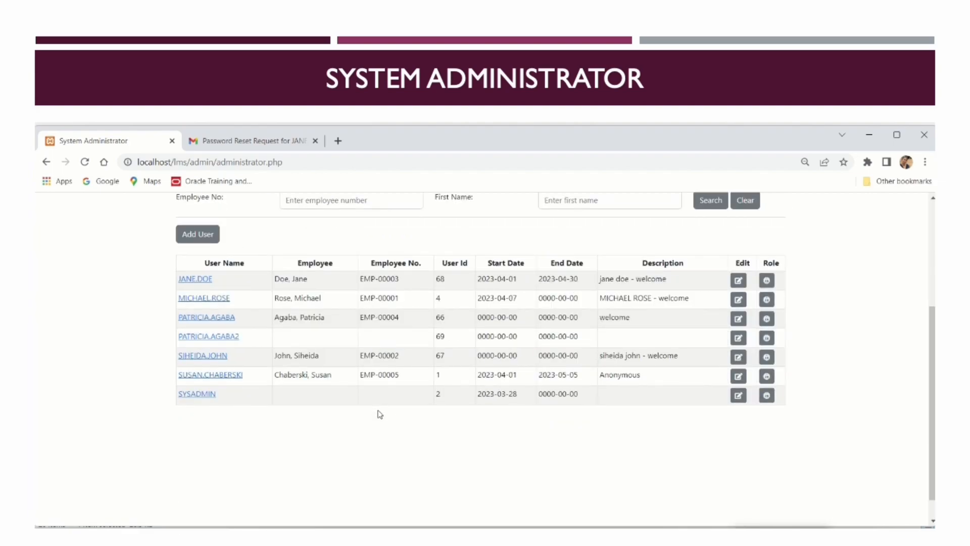
{"action": "scroll", "coordinate": [380, 414], "scroll_direction": "up", "scroll_amount": 3}
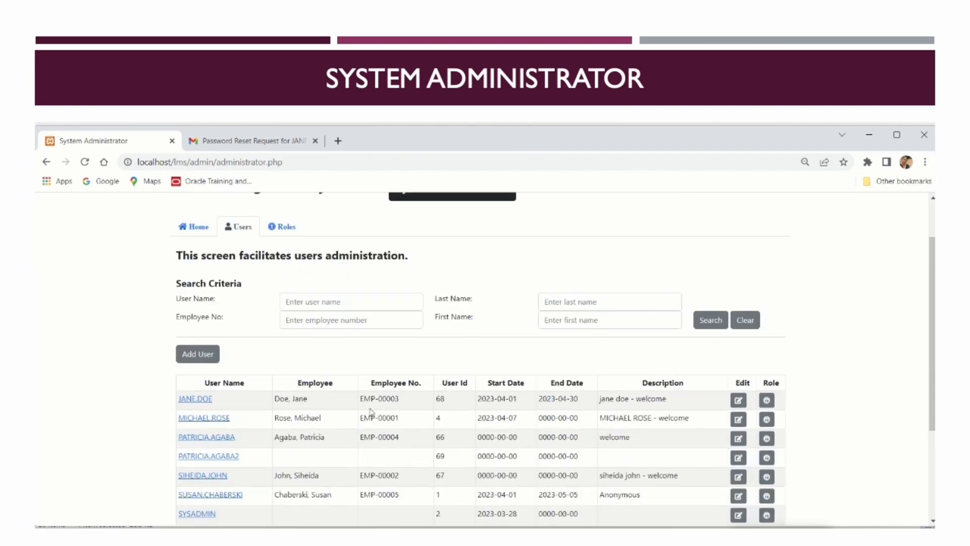
Start a new user profile with a user name, password and the employee's name as description
{"action": "left_click", "coordinate": [200, 356]}
{"action": "left_click", "coordinate": [300, 352]}
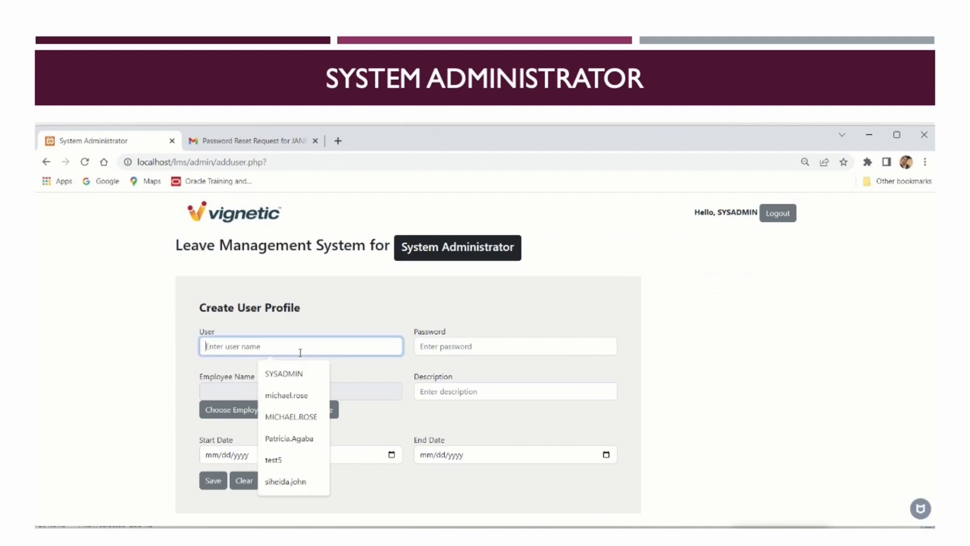
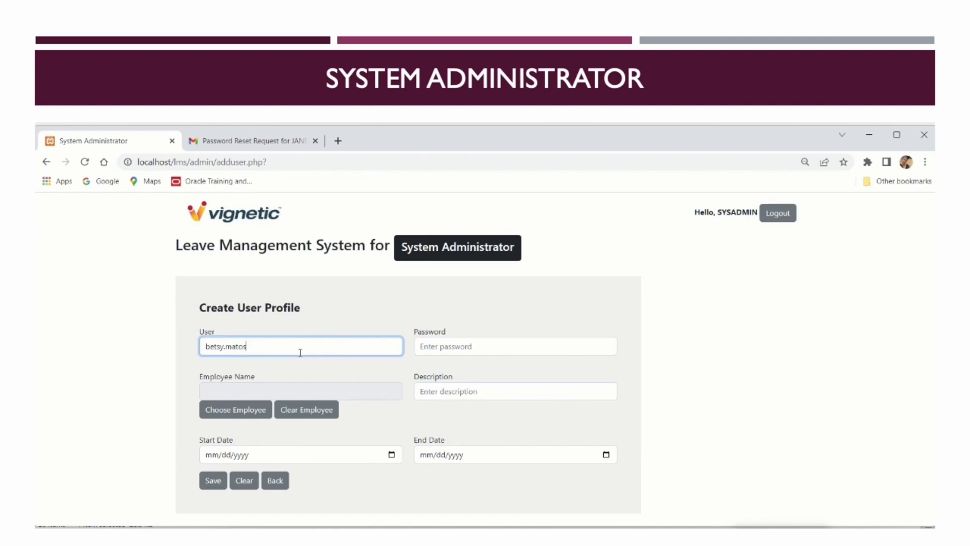
{"action": "left_click", "coordinate": [457, 348]}
{"action": "type", "text": "••••"}
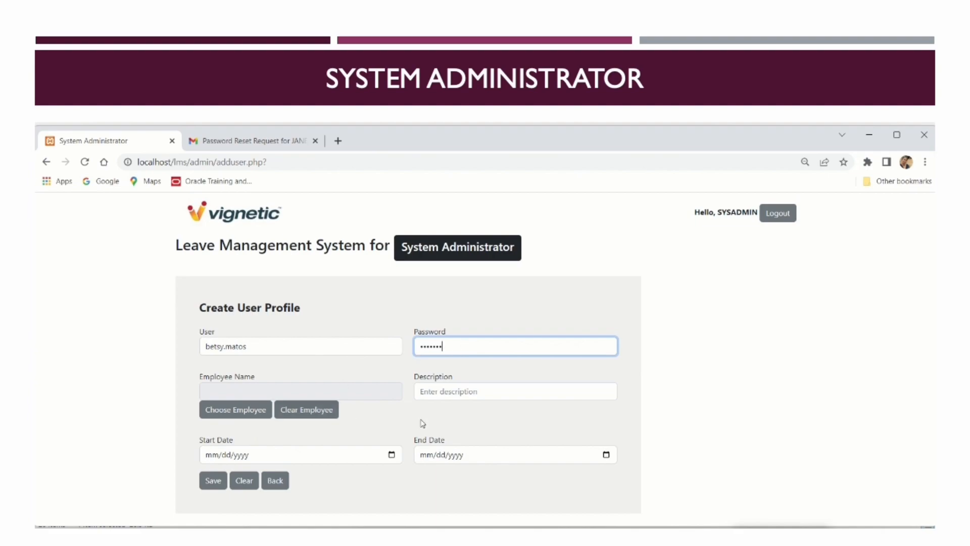
{"action": "left_click", "coordinate": [474, 390]}
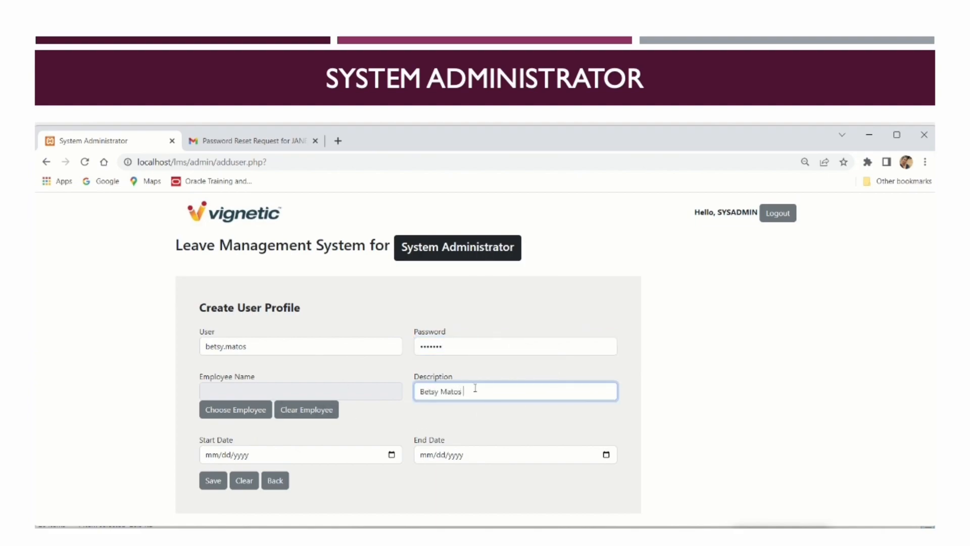
Link the profile to employee EMP-00007, found by searching 'be'
{"action": "left_click", "coordinate": [228, 415]}
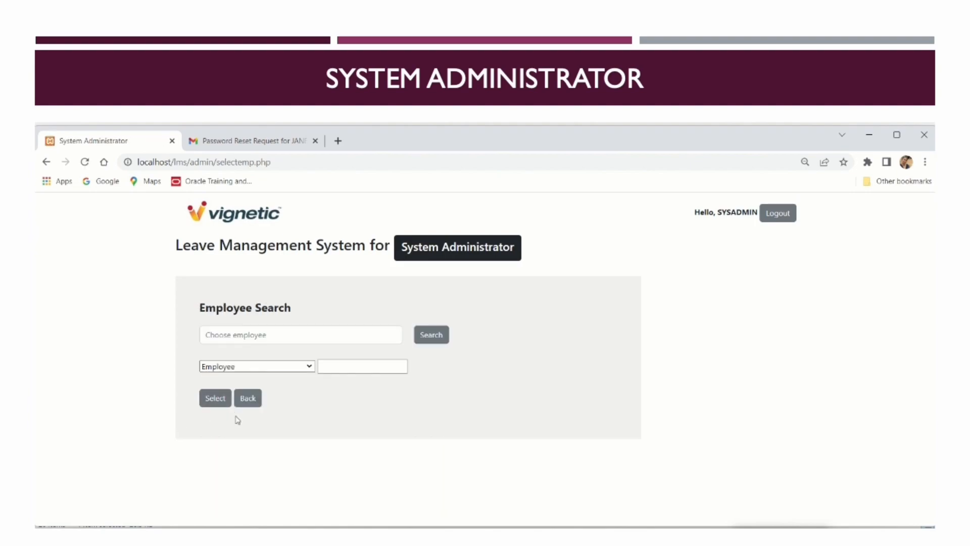
{"action": "left_click", "coordinate": [344, 337]}
{"action": "type", "text": "be"}
{"action": "left_click", "coordinate": [390, 355]}
{"action": "left_click", "coordinate": [299, 367]}
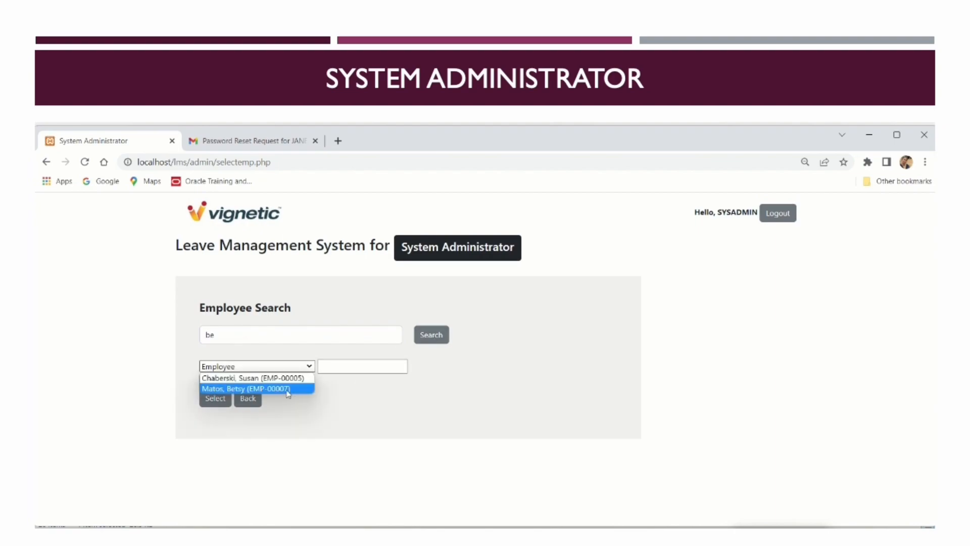
{"action": "left_click", "coordinate": [287, 390]}
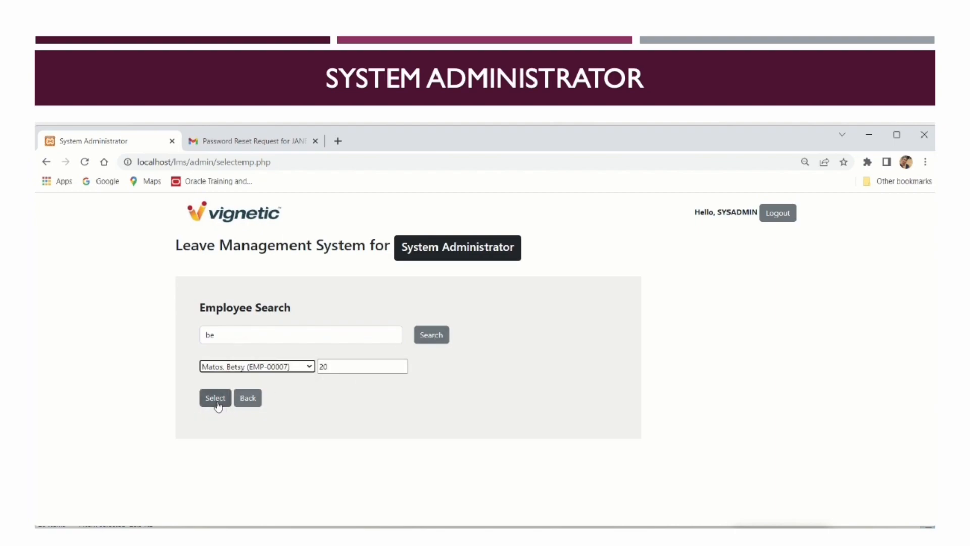
{"action": "left_click", "coordinate": [216, 399]}
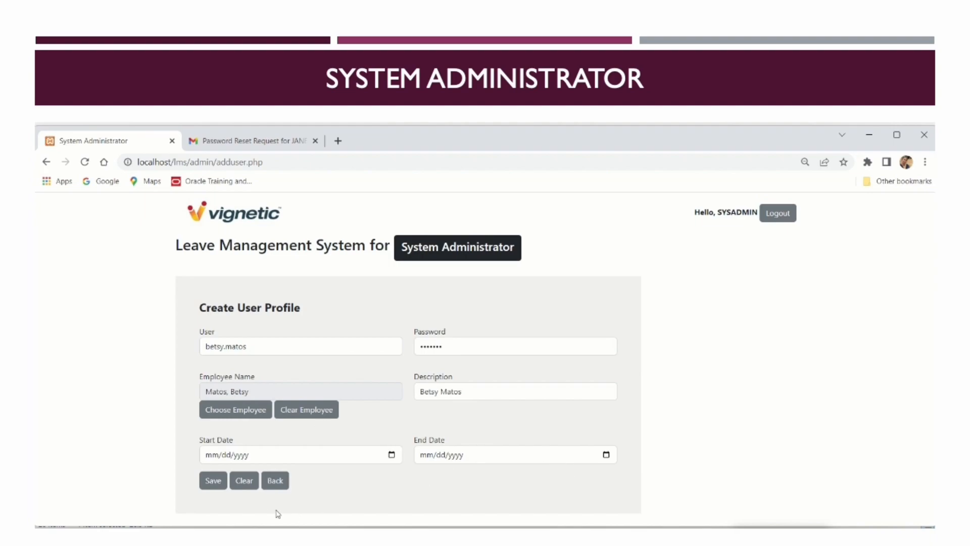
Enter start date 04/29/20223 and save the new user profile
{"action": "left_click", "coordinate": [209, 454]}
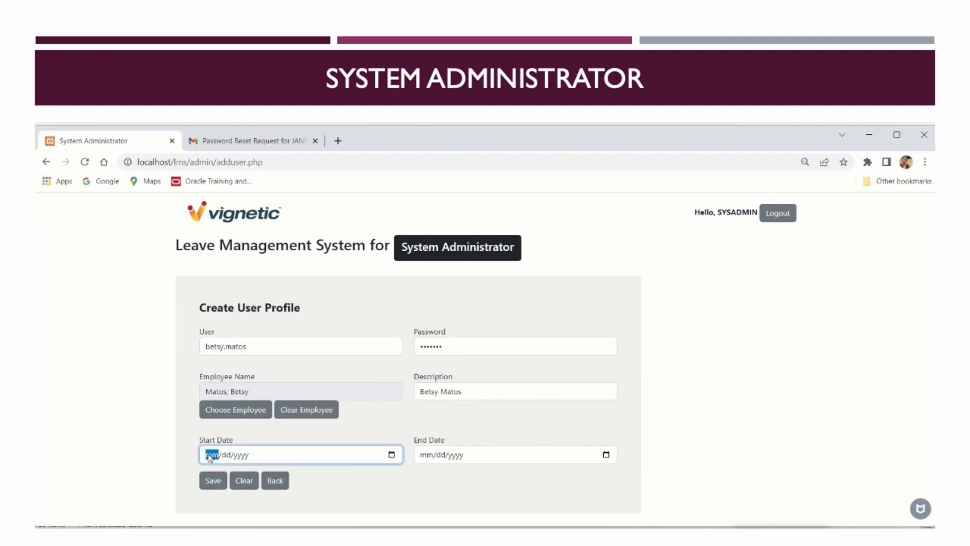
{"action": "type", "text": "04/29/20223"}
{"action": "left_click", "coordinate": [207, 481]}
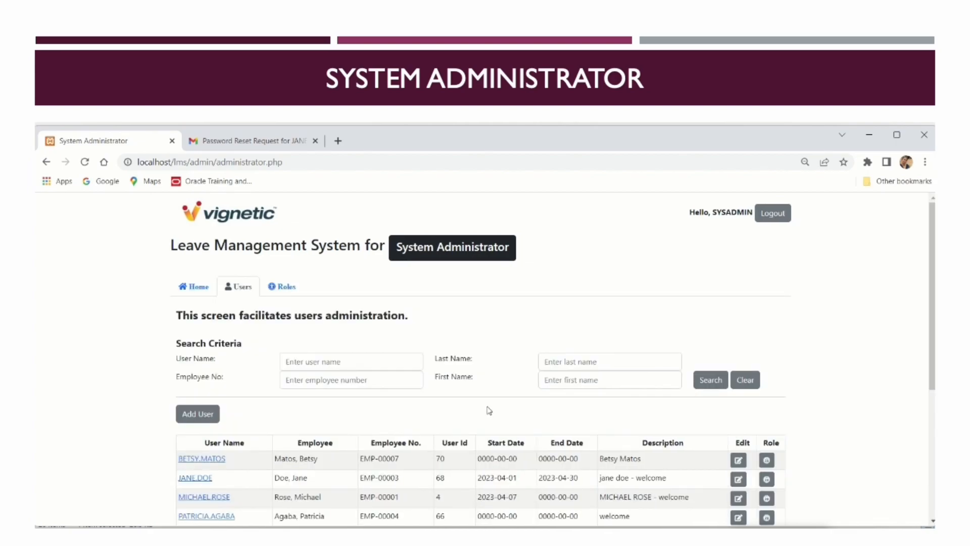
Append '- welcome' to the new user's description and save, then reopen and leave the profile
{"action": "left_click", "coordinate": [738, 461]}
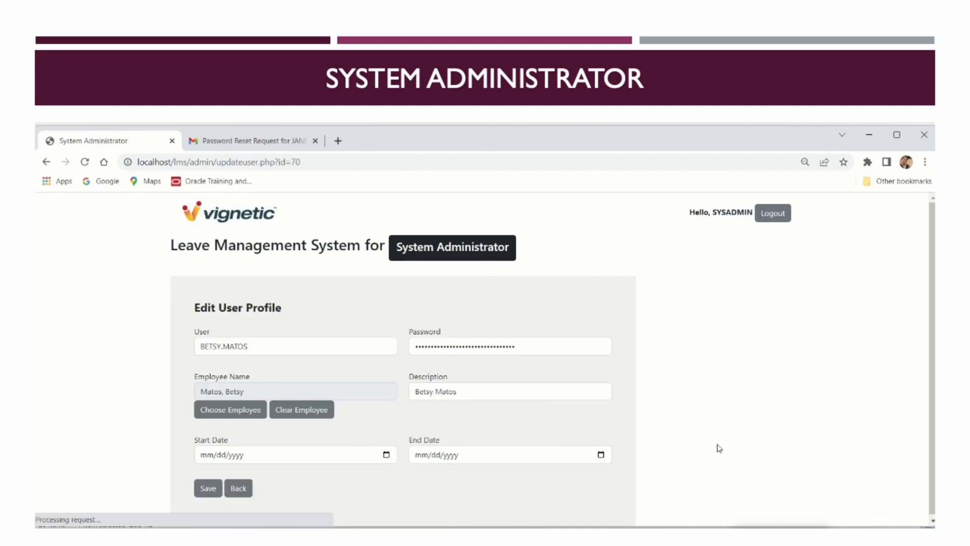
{"action": "left_click", "coordinate": [499, 393]}
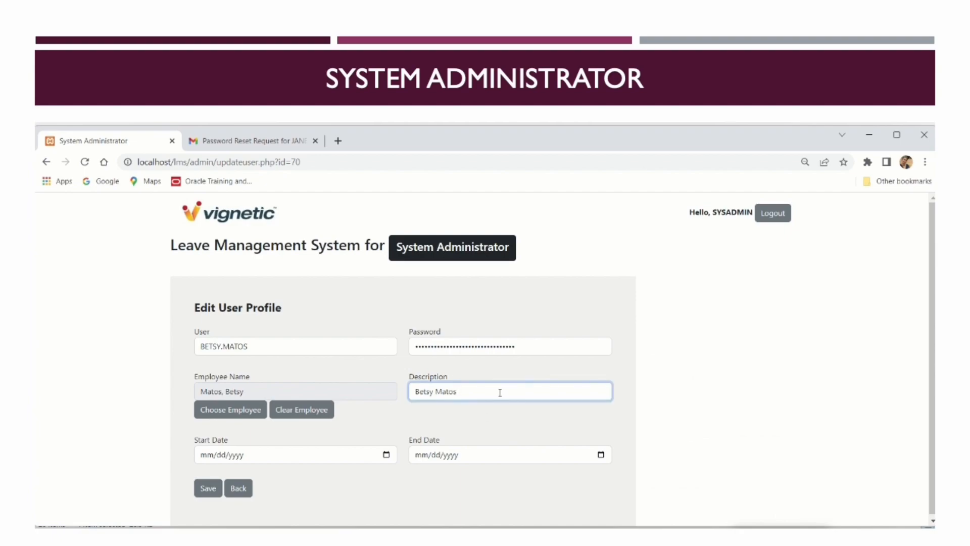
{"action": "type", "text": "- welcome"}
{"action": "left_click", "coordinate": [208, 488]}
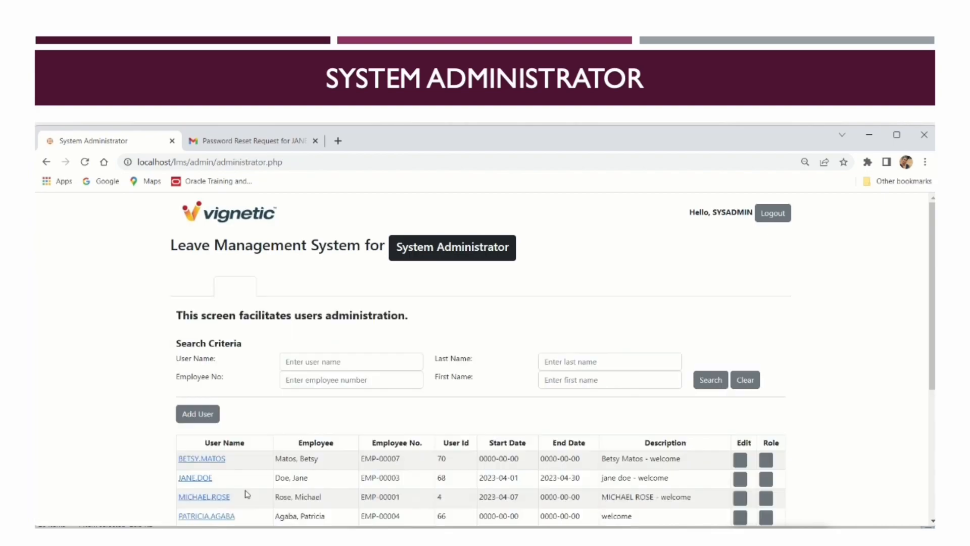
{"action": "left_click", "coordinate": [204, 459]}
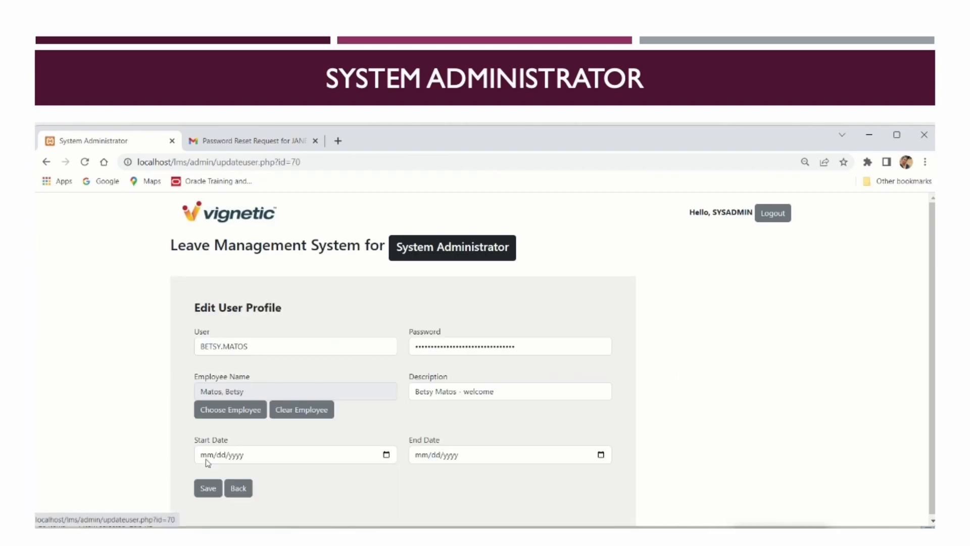
{"action": "left_click", "coordinate": [238, 488]}
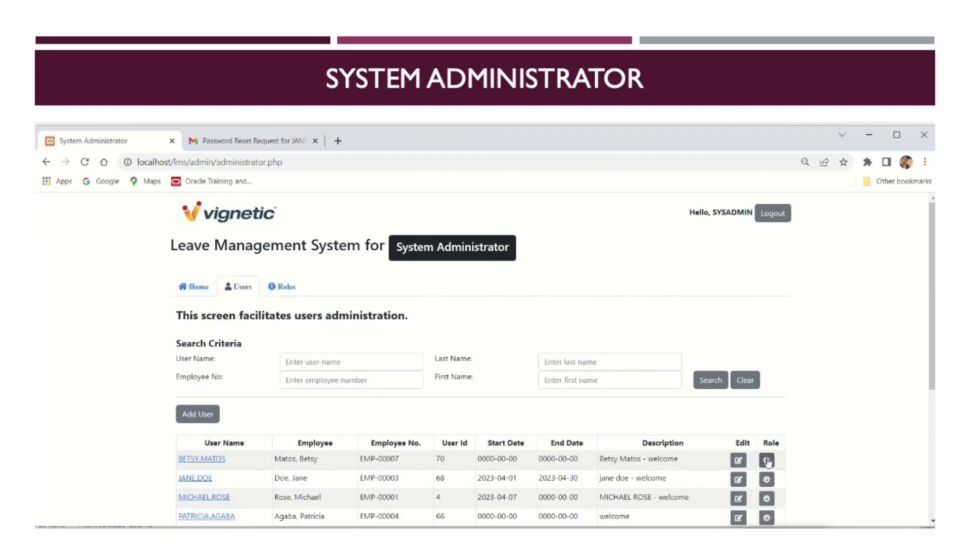
Give the new user the Employee role
{"action": "left_click", "coordinate": [767, 460]}
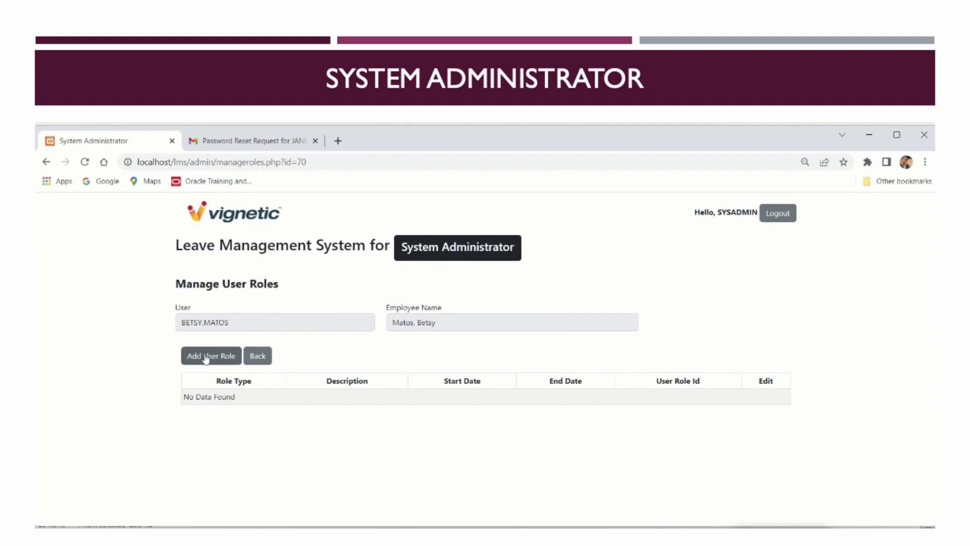
{"action": "left_click", "coordinate": [205, 356]}
{"action": "left_click", "coordinate": [506, 281]}
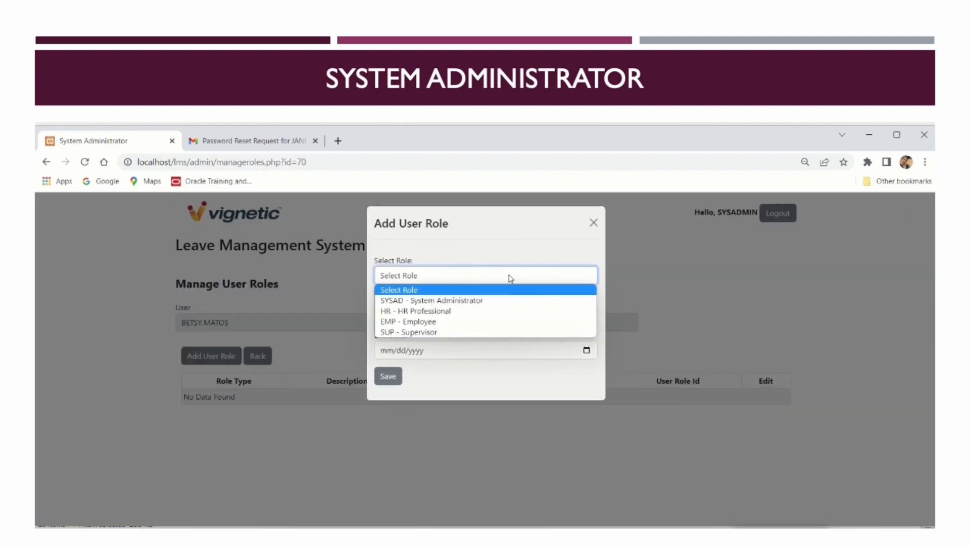
{"action": "left_click", "coordinate": [485, 324]}
{"action": "left_click", "coordinate": [397, 377]}
Add the SUP - Supervisor role to the user
{"action": "left_click", "coordinate": [209, 359]}
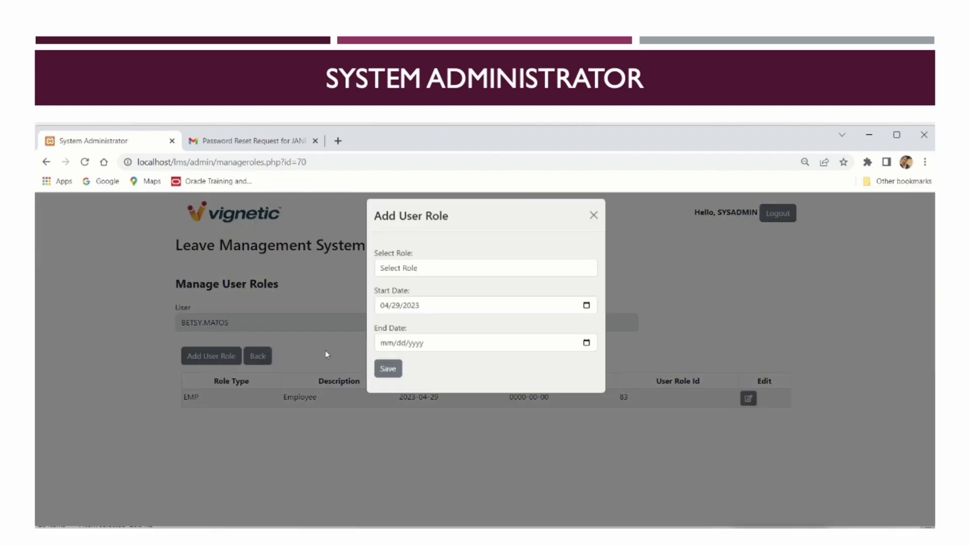
{"action": "left_click", "coordinate": [464, 277]}
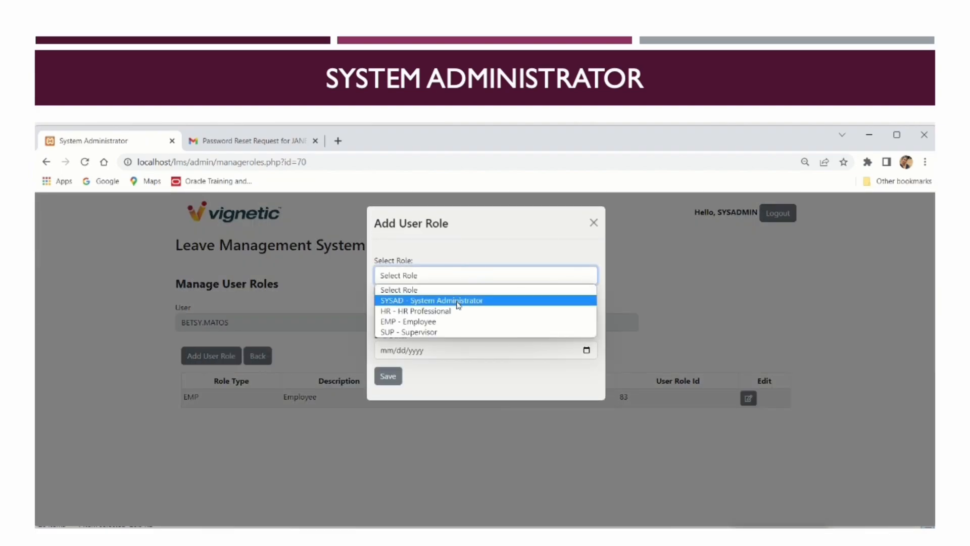
{"action": "left_click", "coordinate": [445, 332]}
{"action": "left_click", "coordinate": [388, 377]}
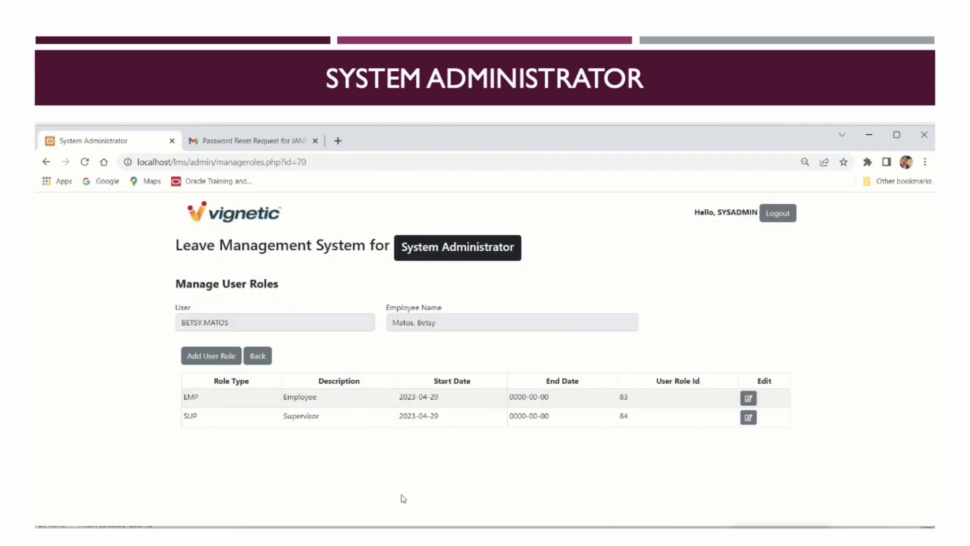
Add the HR - HR Professional role, then return to the users list
{"action": "left_click", "coordinate": [223, 360]}
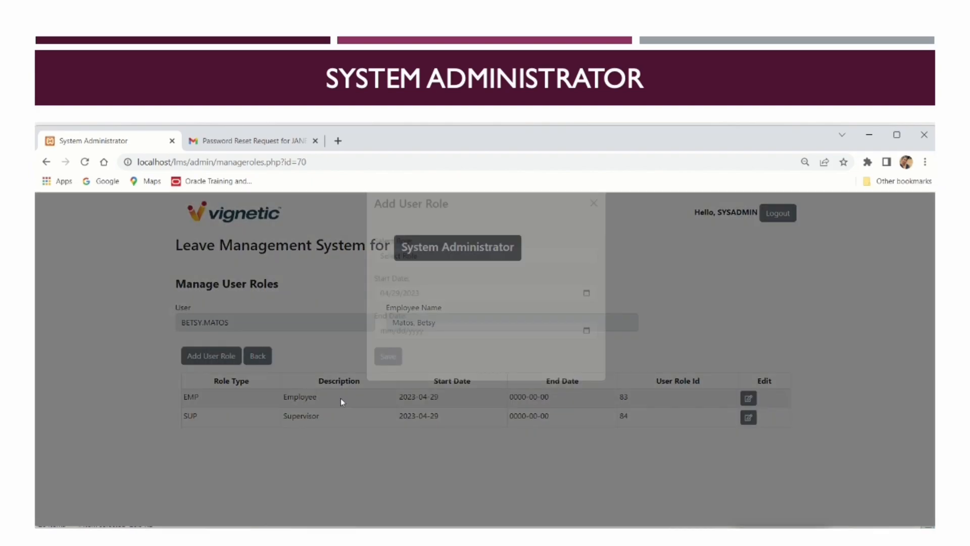
{"action": "left_click", "coordinate": [522, 285]}
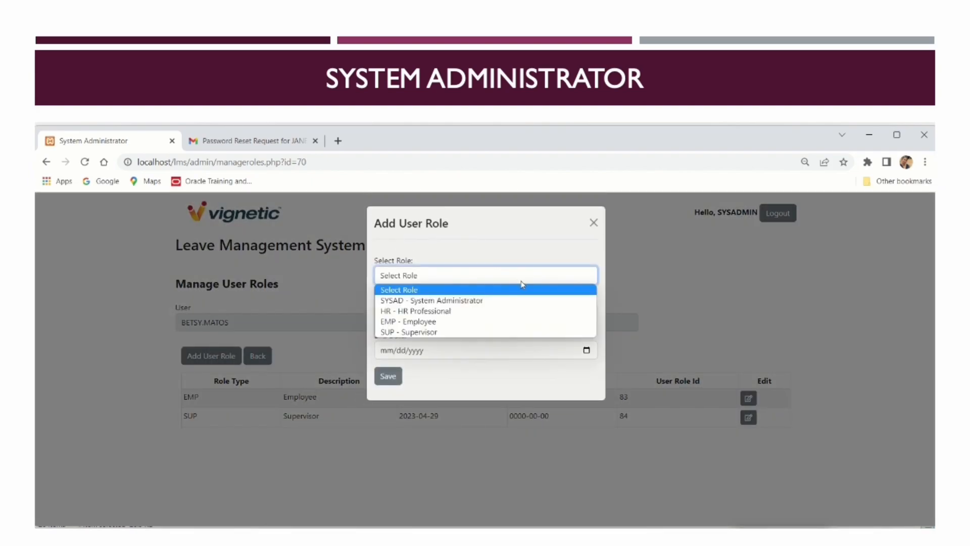
{"action": "left_click", "coordinate": [481, 310]}
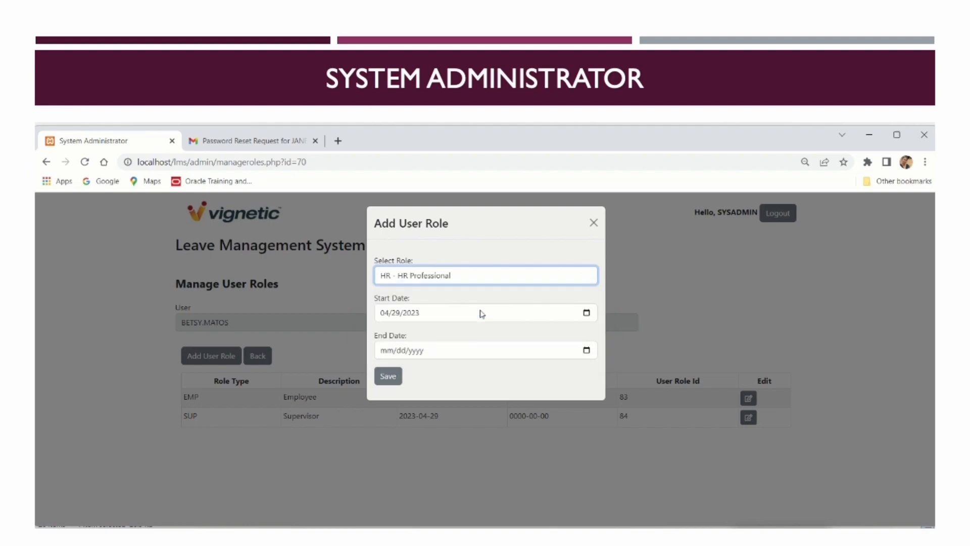
{"action": "left_click", "coordinate": [385, 377]}
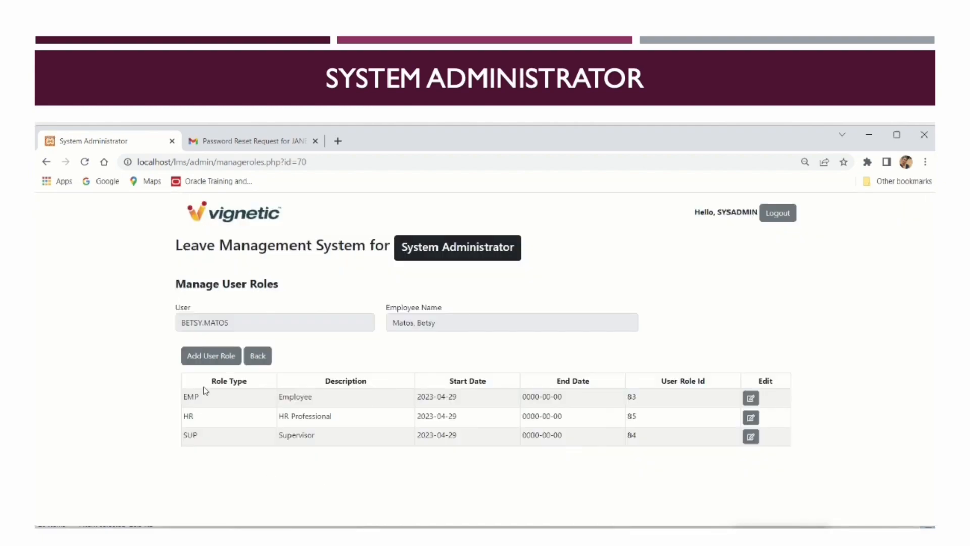
{"action": "left_click", "coordinate": [260, 358]}
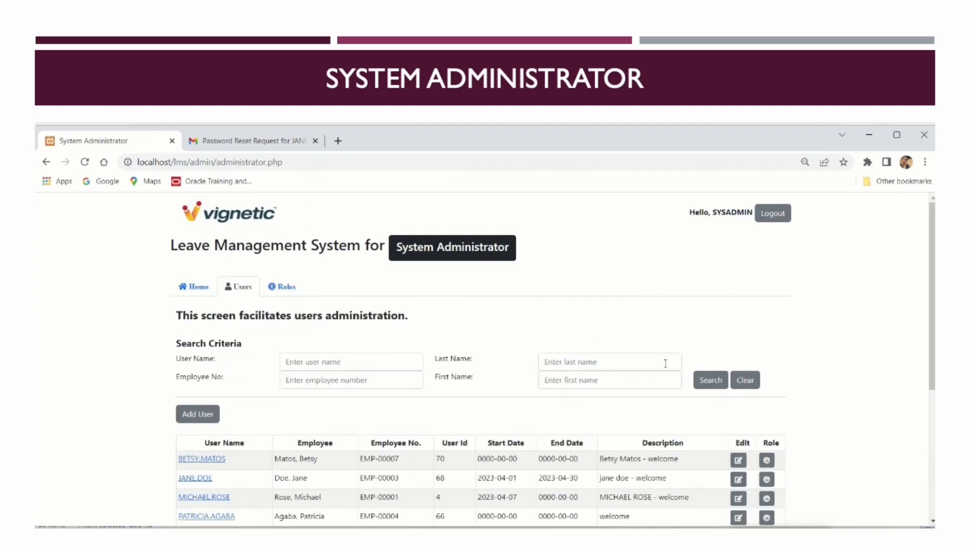
Sign out the administrator and sign in with the new user's credentials
{"action": "left_click", "coordinate": [773, 213]}
{"action": "left_click", "coordinate": [672, 268]}
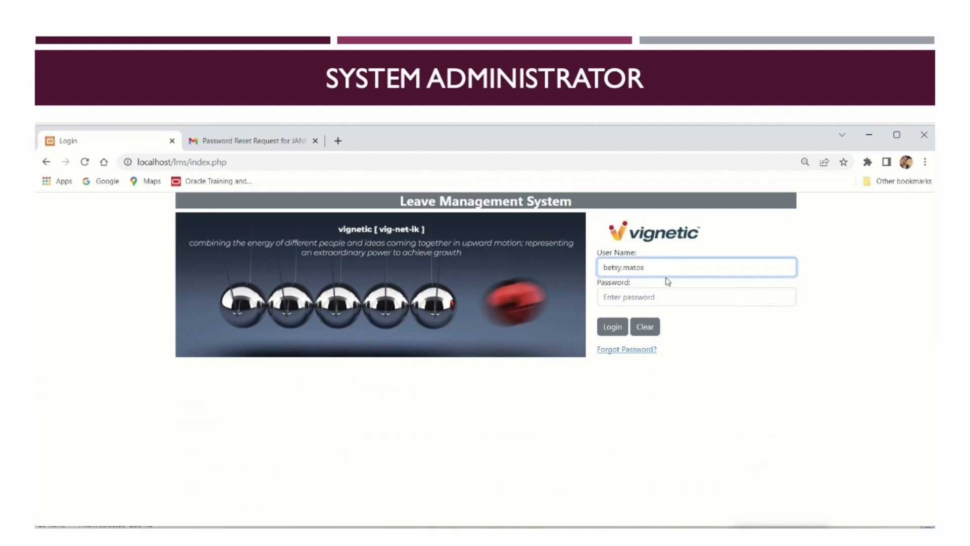
{"action": "left_click", "coordinate": [665, 291]}
{"action": "type", "text": "p"}
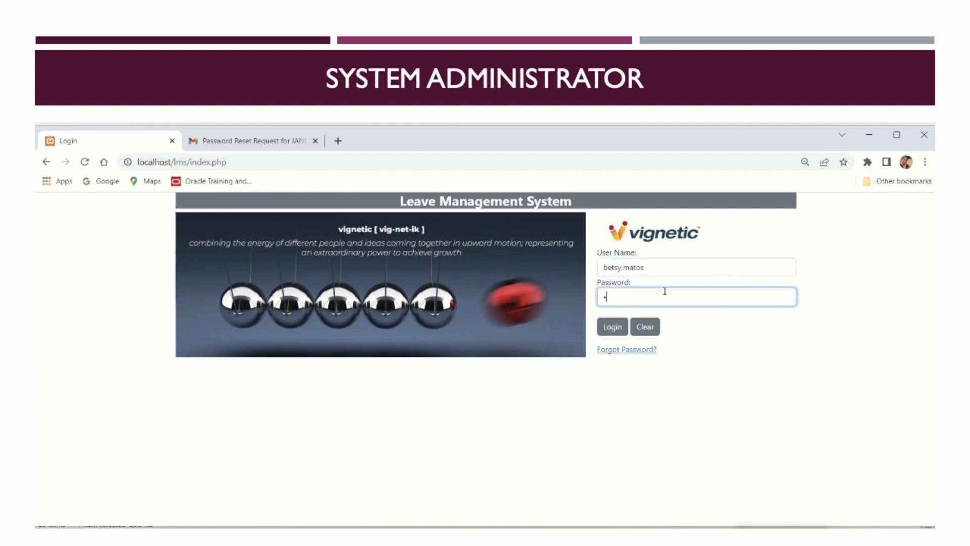
{"action": "left_click", "coordinate": [625, 325]}
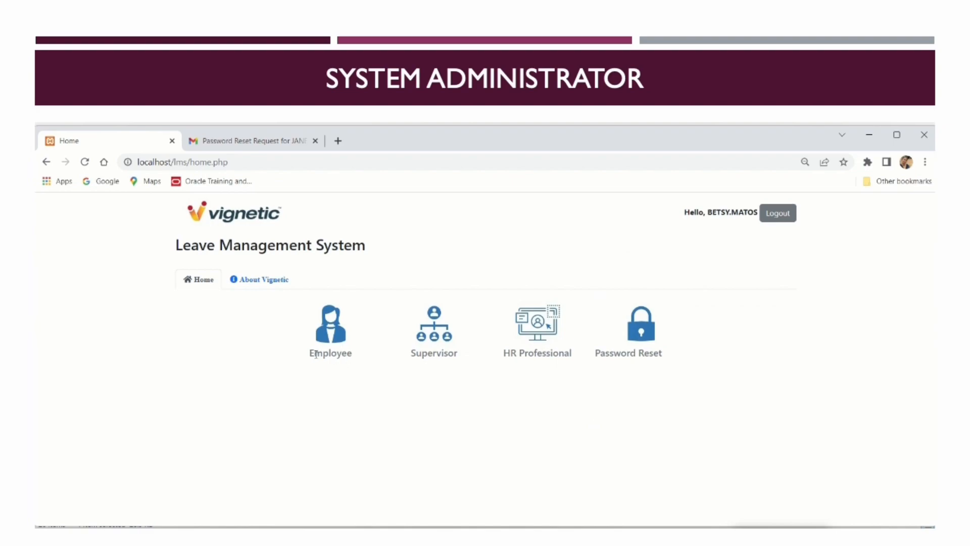
Visit the Employee, Supervisor, HR Professional and Password Reset pages, then log out
{"action": "left_click", "coordinate": [333, 344]}
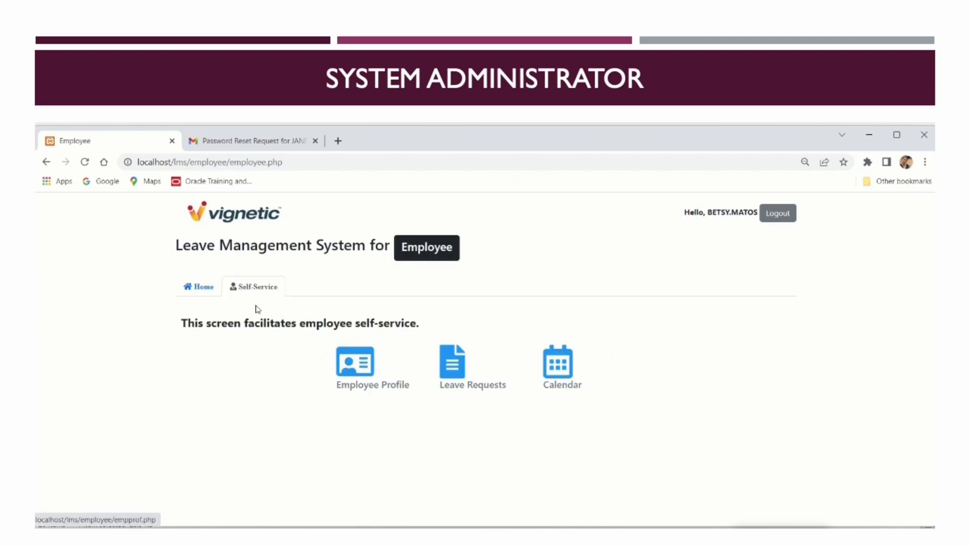
{"action": "left_click", "coordinate": [202, 289]}
{"action": "left_click", "coordinate": [441, 337]}
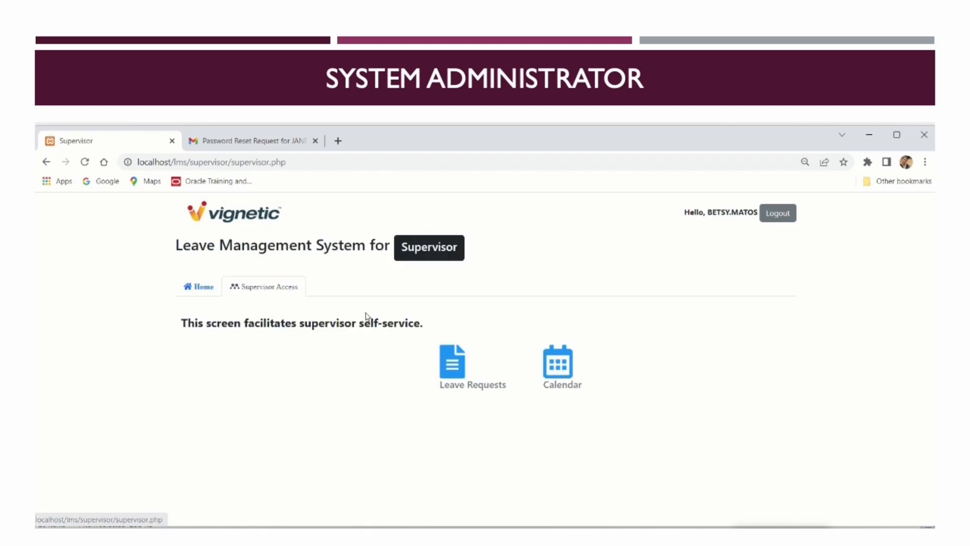
{"action": "left_click", "coordinate": [202, 291]}
{"action": "left_click", "coordinate": [545, 329]}
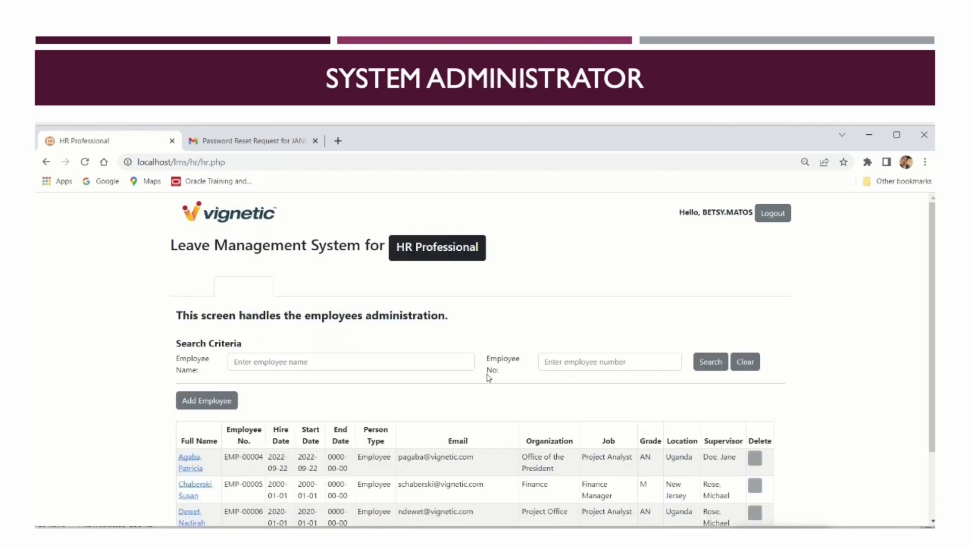
{"action": "left_click", "coordinate": [183, 288]}
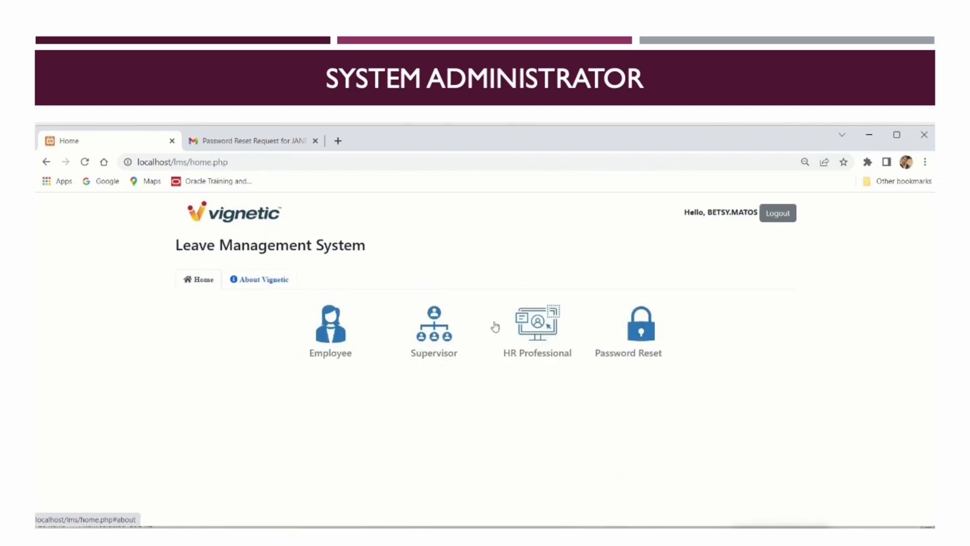
{"action": "left_click", "coordinate": [636, 332]}
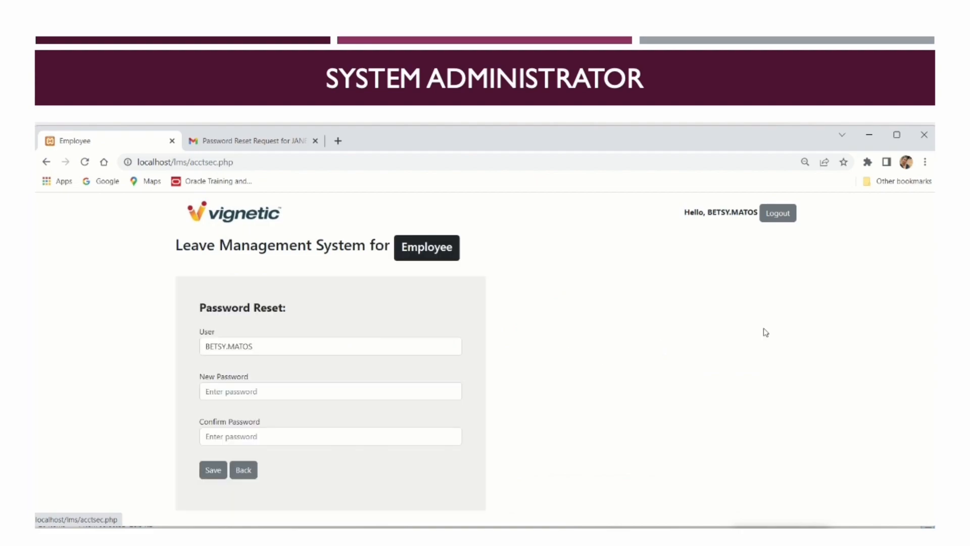
{"action": "left_click", "coordinate": [255, 470]}
{"action": "left_click", "coordinate": [780, 215]}
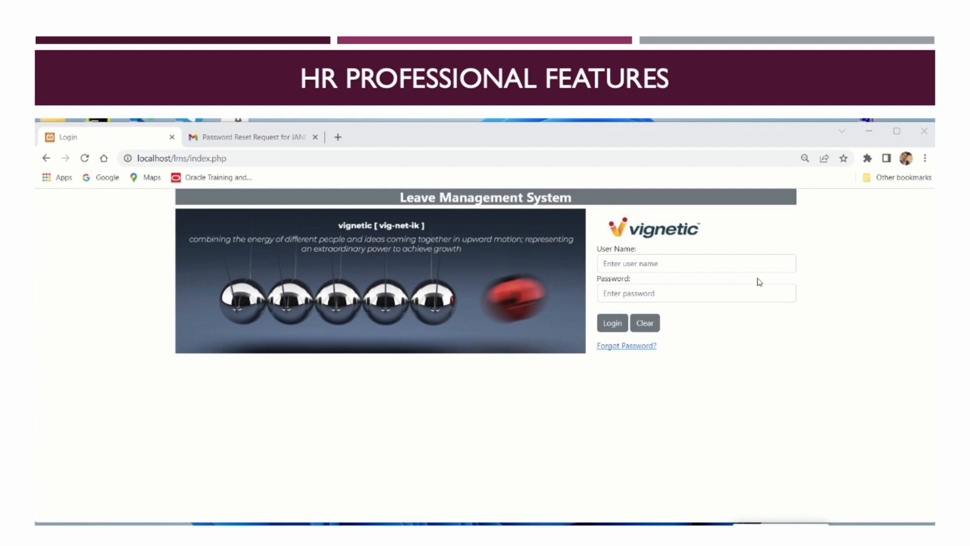
Sign in with the employee's credentials and view all leave requests in the HR Professional area
{"action": "left_click", "coordinate": [733, 269]}
{"action": "type", "text": "ja"}
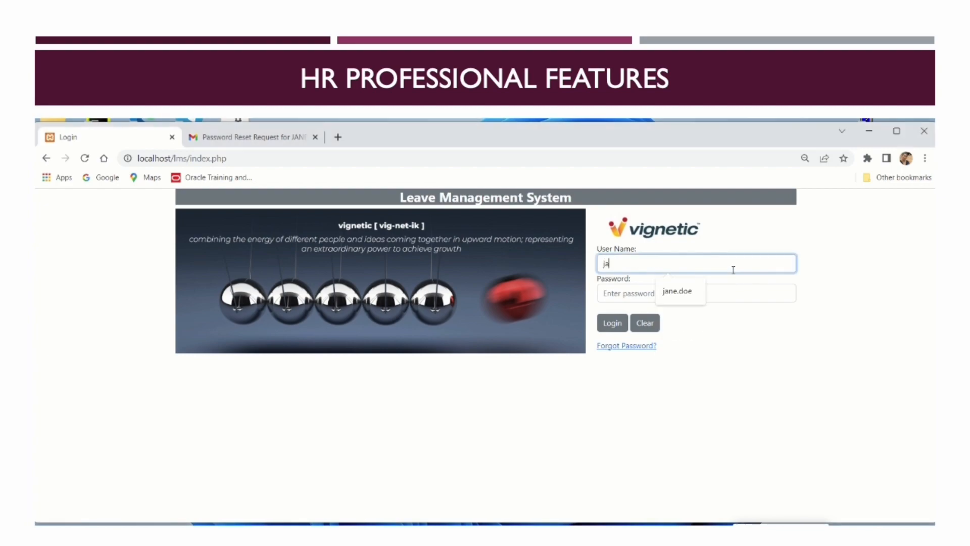
{"action": "type", "text": "ne.doe"}
{"action": "left_click", "coordinate": [705, 294]}
{"action": "type", "text": "•••"}
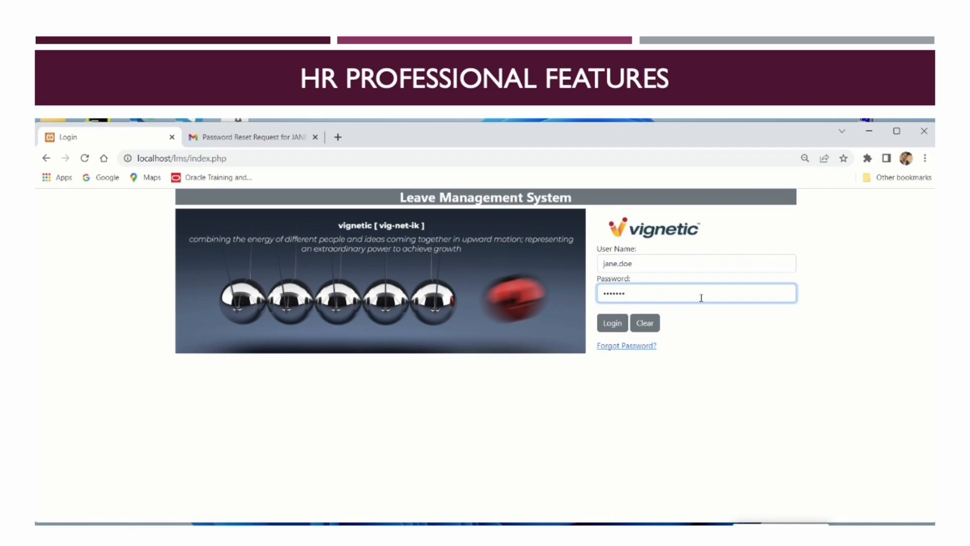
{"action": "left_click", "coordinate": [612, 327]}
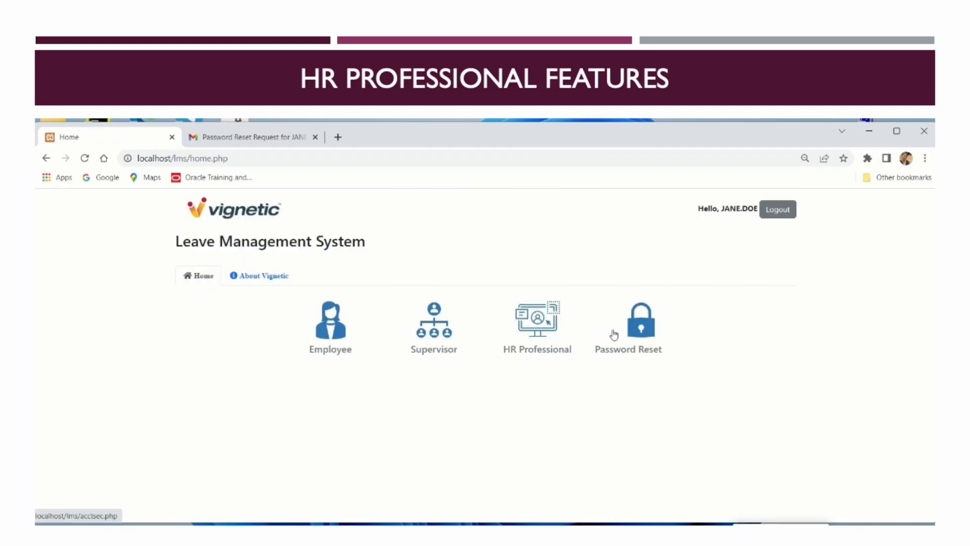
{"action": "left_click", "coordinate": [551, 334]}
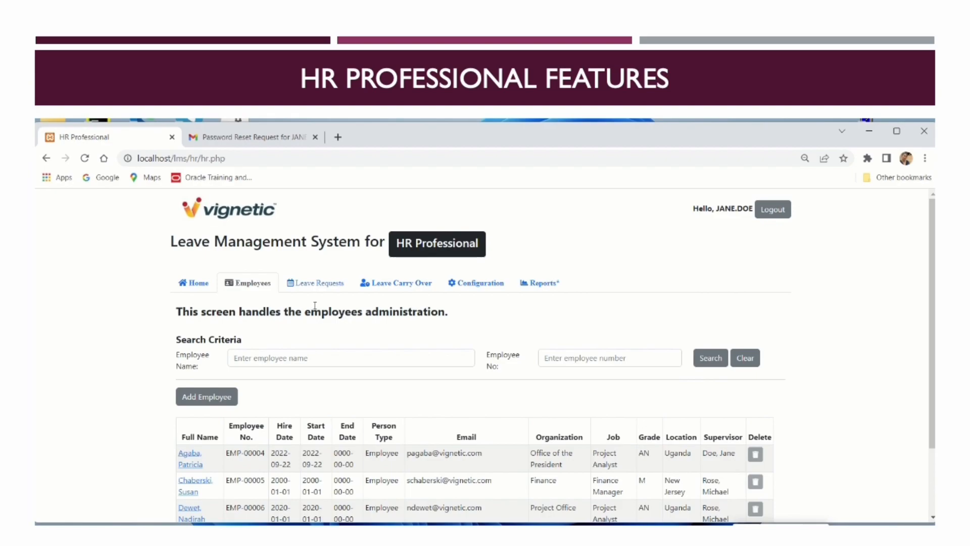
{"action": "left_click", "coordinate": [319, 284]}
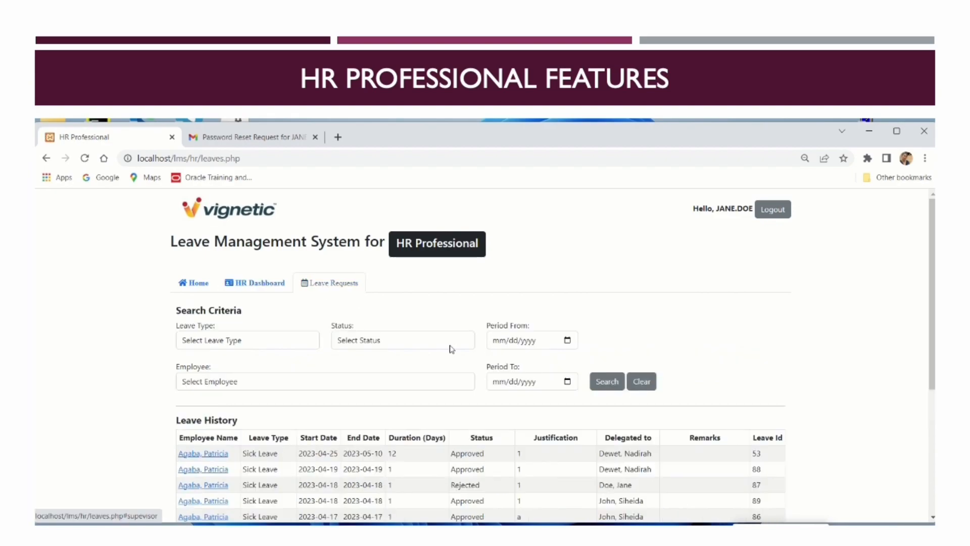
{"action": "left_click", "coordinate": [279, 284]}
{"action": "left_click", "coordinate": [417, 287]}
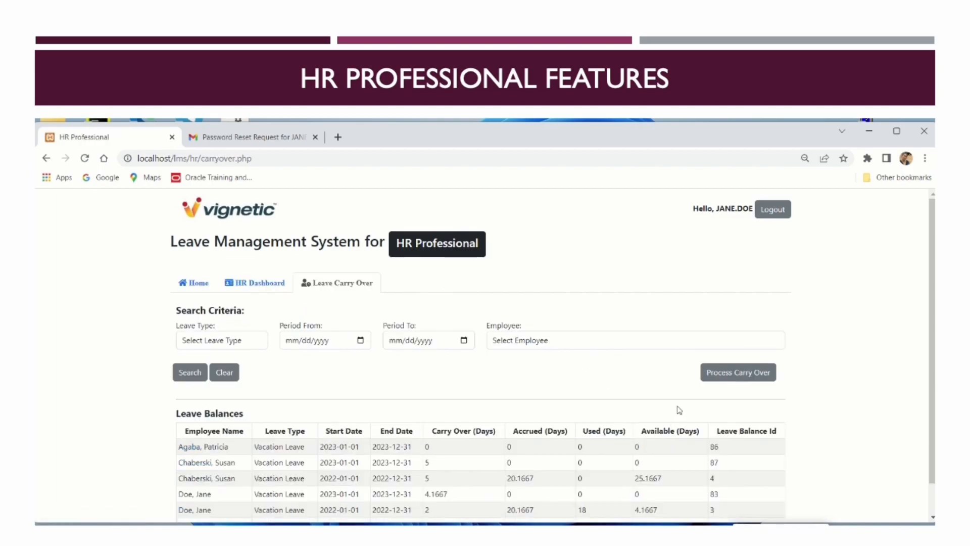
{"action": "left_click", "coordinate": [274, 286]}
{"action": "left_click", "coordinate": [479, 287]}
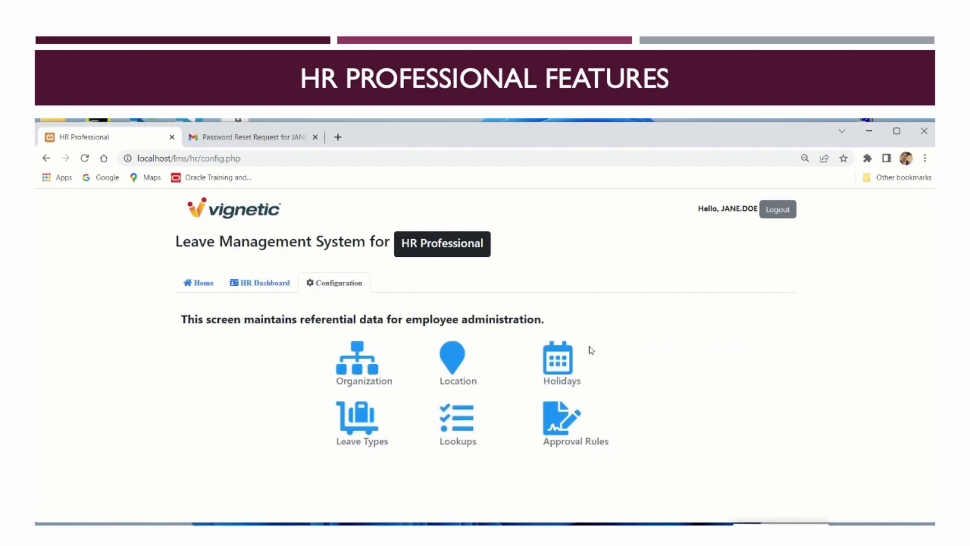
{"action": "left_click", "coordinate": [467, 437]}
{"action": "left_click", "coordinate": [305, 337]}
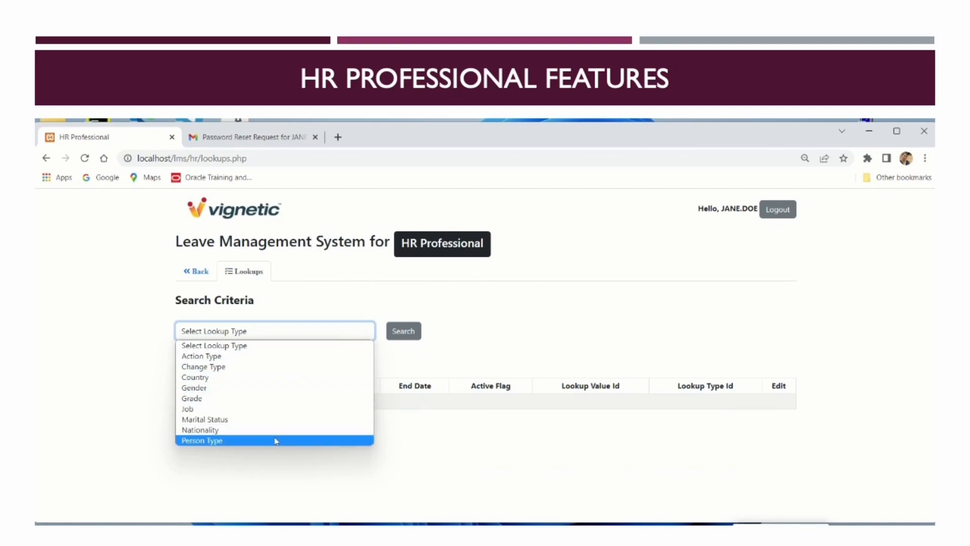
{"action": "left_click", "coordinate": [583, 344]}
{"action": "left_click", "coordinate": [192, 274]}
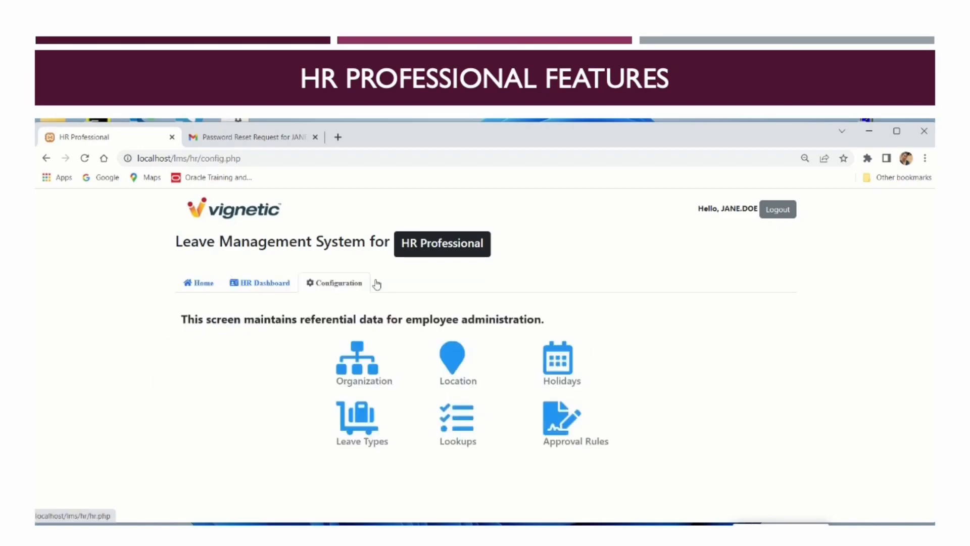
{"action": "left_click", "coordinate": [258, 284]}
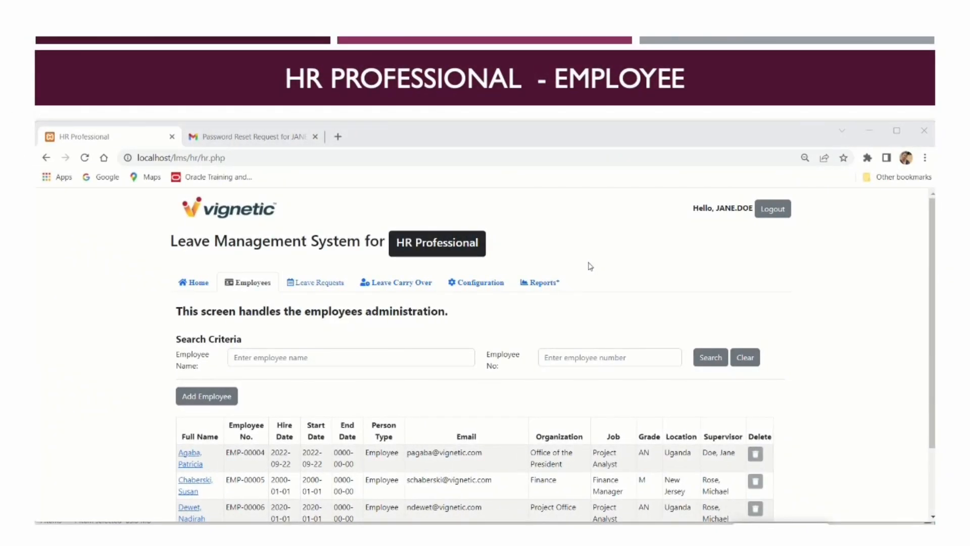
{"action": "left_click", "coordinate": [437, 358]}
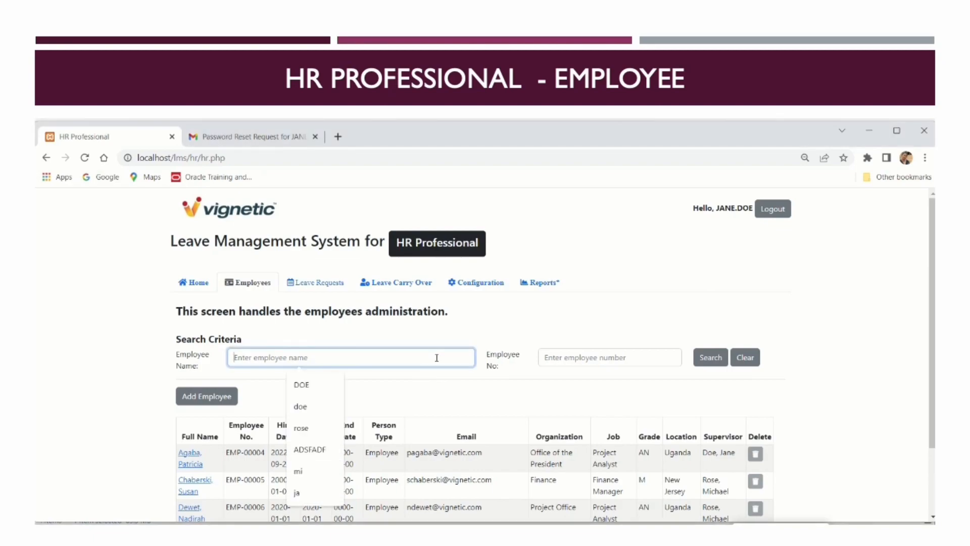
Search employees for 'be', and with no match, start a new employee record
{"action": "type", "text": "betsy"}
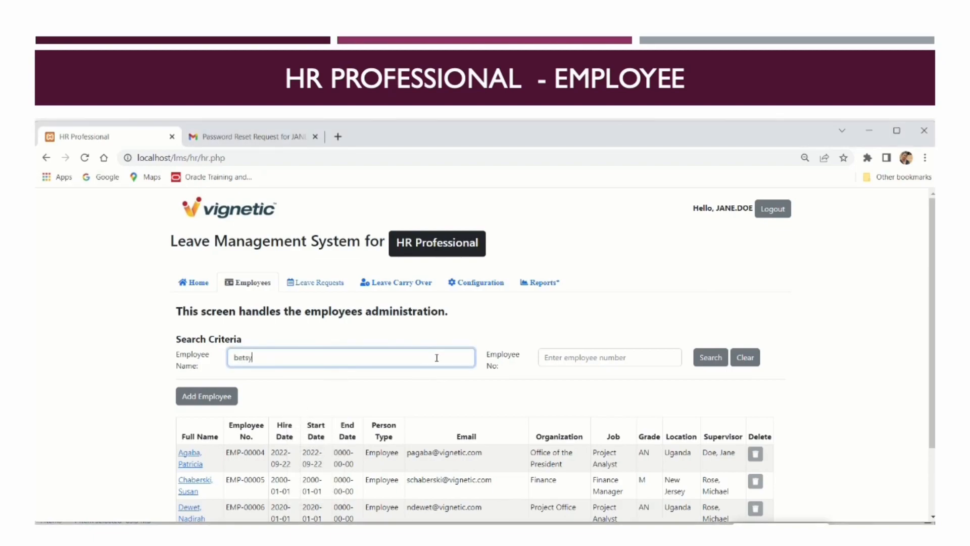
{"action": "left_click", "coordinate": [695, 362]}
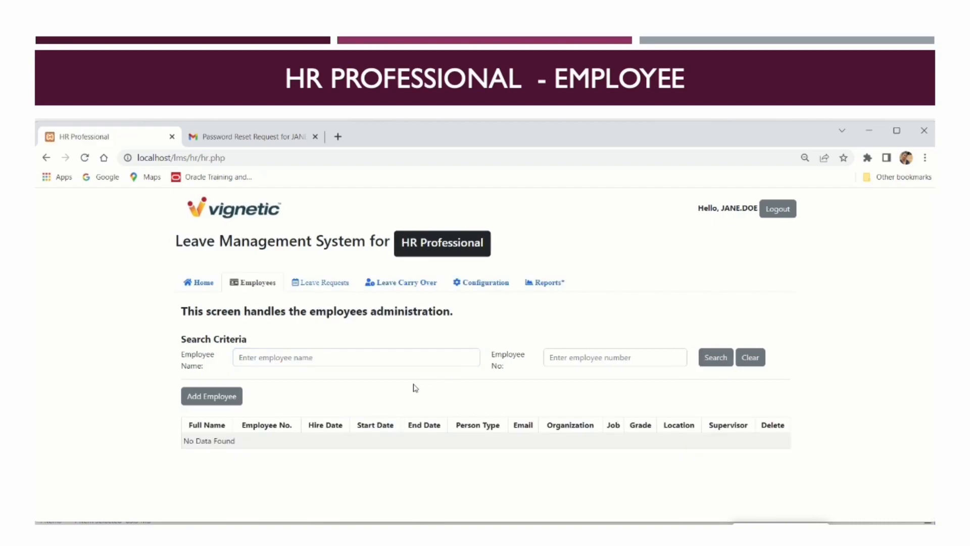
{"action": "left_click", "coordinate": [231, 398]}
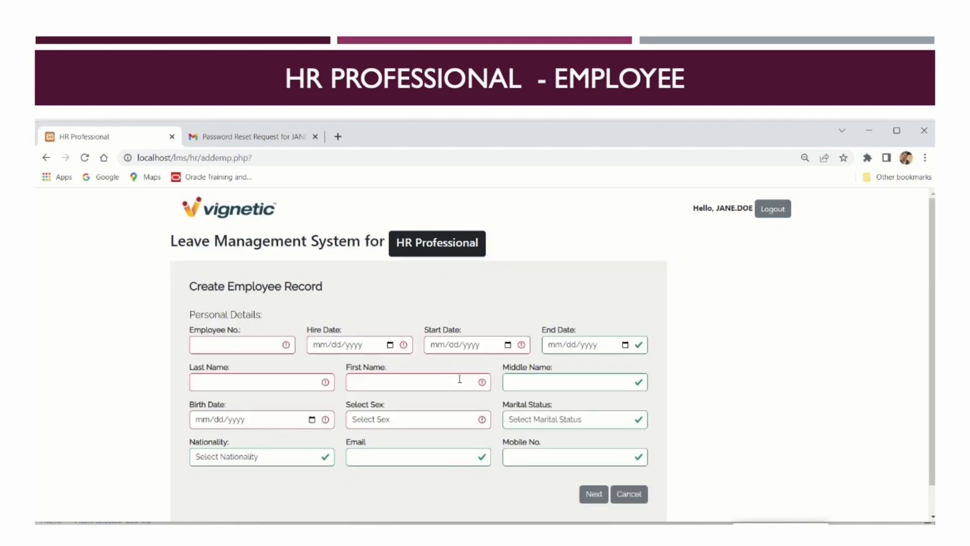
Enter an employee number ending in 7 and hire and start dates 01/01/2023
{"action": "left_click", "coordinate": [243, 348]}
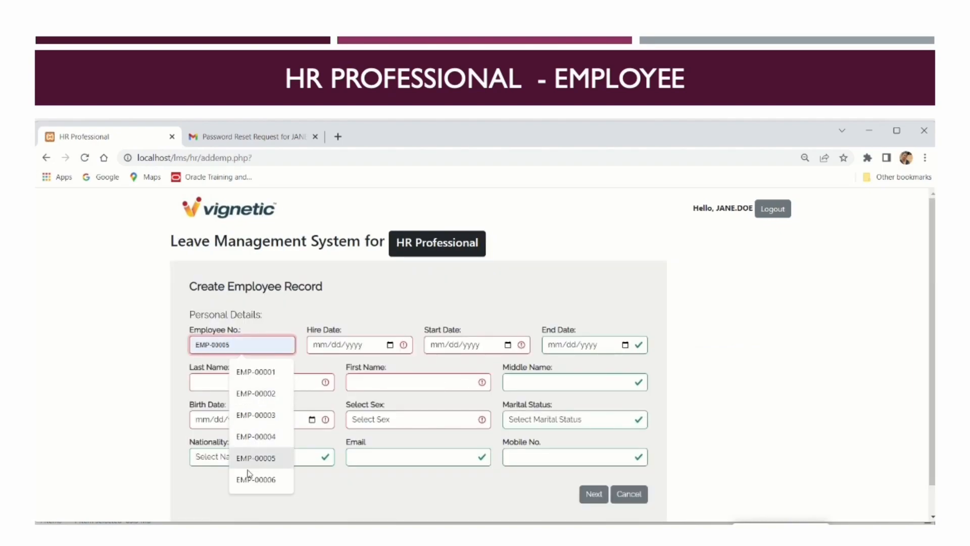
{"action": "left_click", "coordinate": [256, 486]}
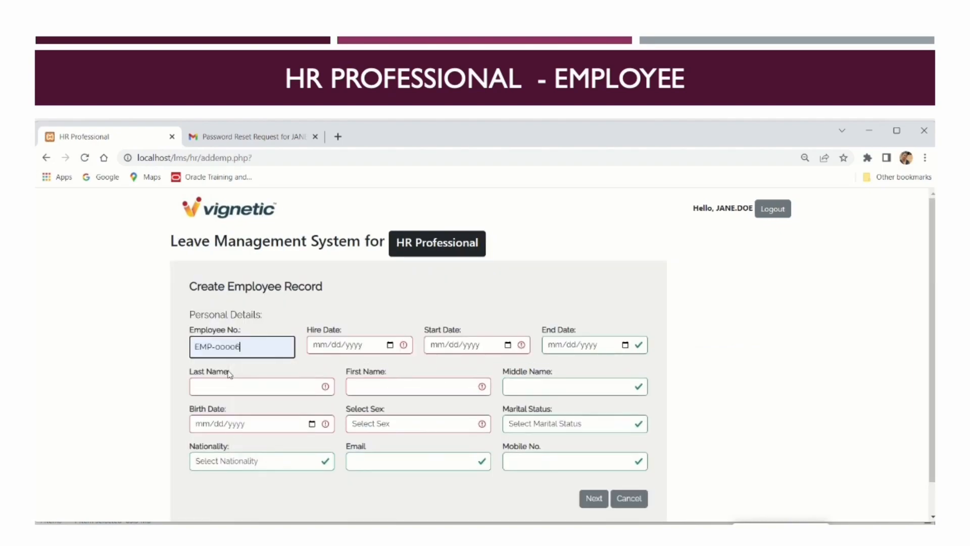
{"action": "left_click", "coordinate": [255, 353]}
{"action": "key", "text": "BackSpace"}
{"action": "type", "text": "7"}
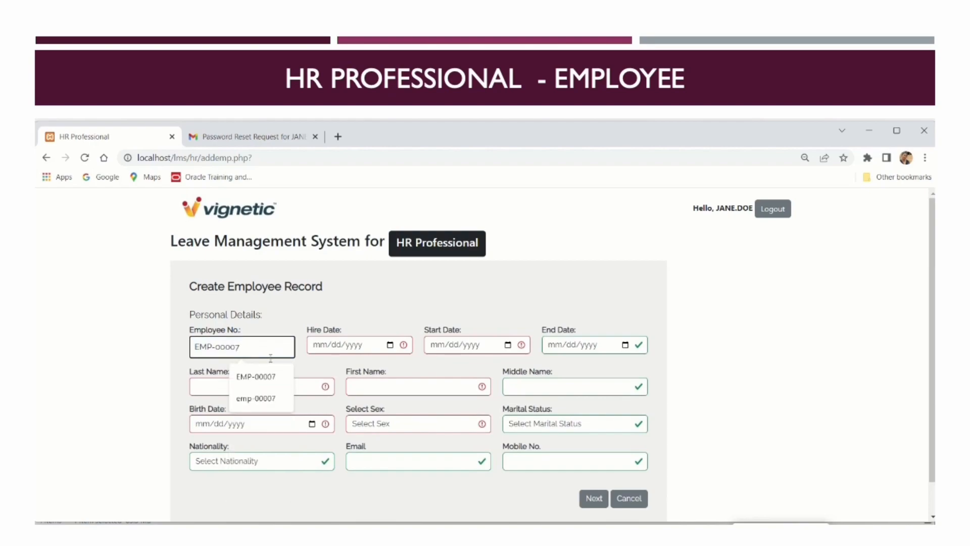
{"action": "left_click", "coordinate": [334, 349]}
{"action": "type", "text": "01/01/2023"}
{"action": "left_click", "coordinate": [437, 347]}
{"action": "type", "text": "01/01/"}
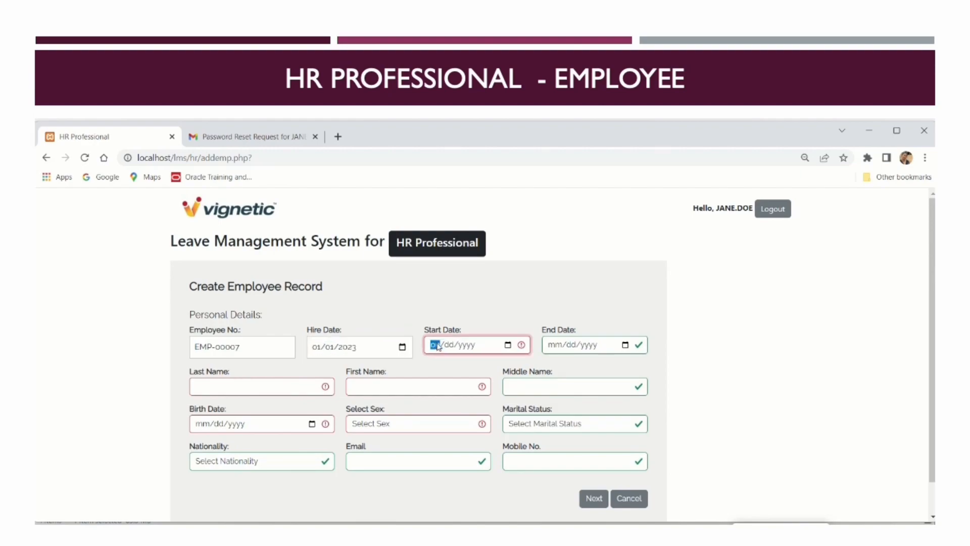
{"action": "type", "text": "2023"}
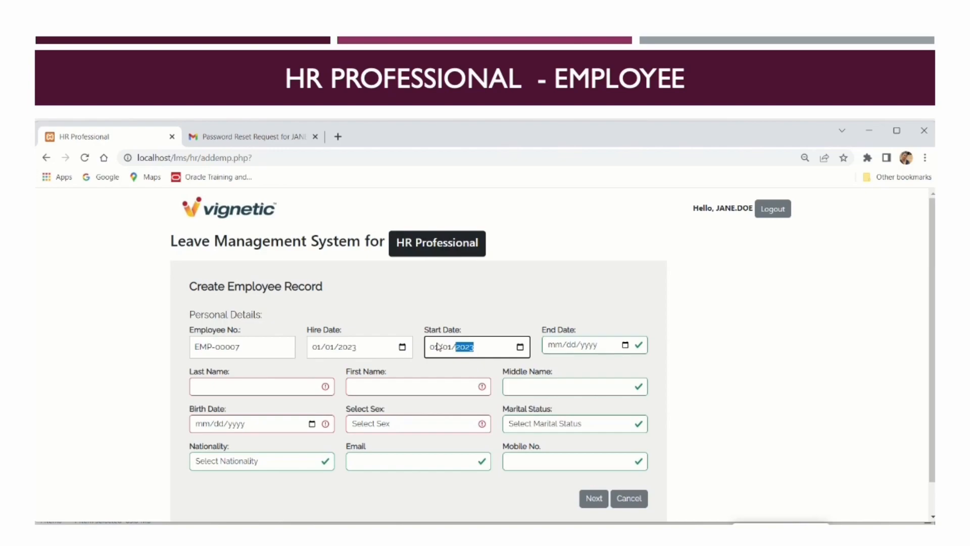
Enter the employee's last name, first name and birth date 02/14/2000
{"action": "left_click", "coordinate": [286, 391]}
{"action": "left_click", "coordinate": [389, 390]}
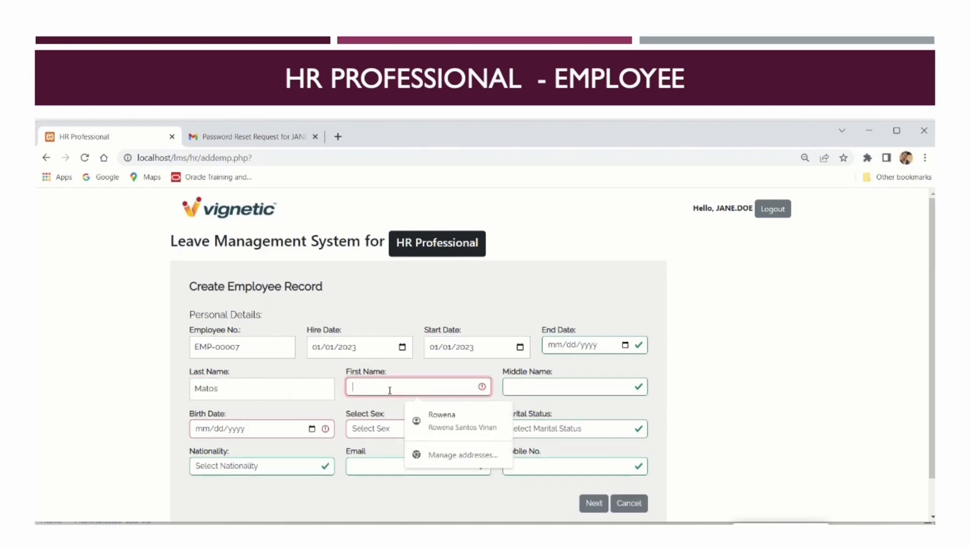
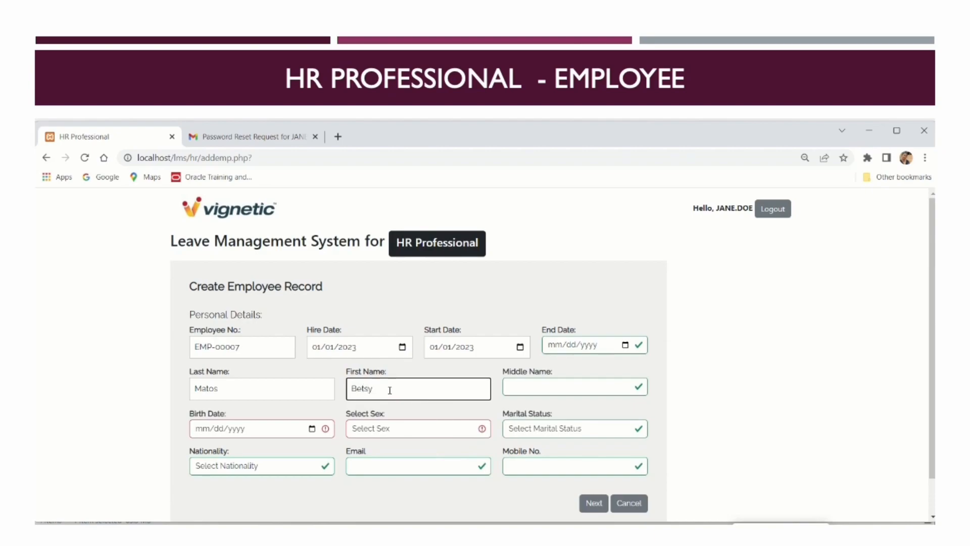
{"action": "left_click", "coordinate": [204, 429]}
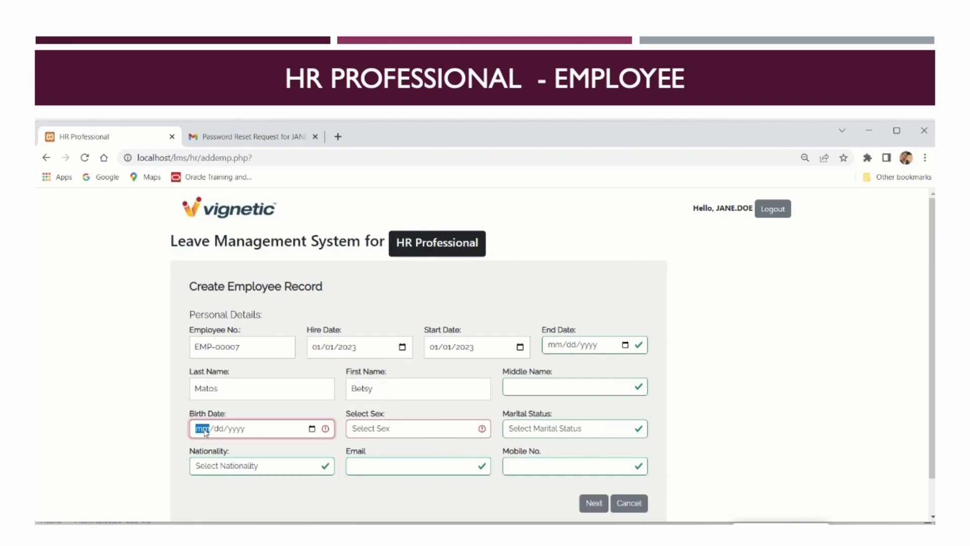
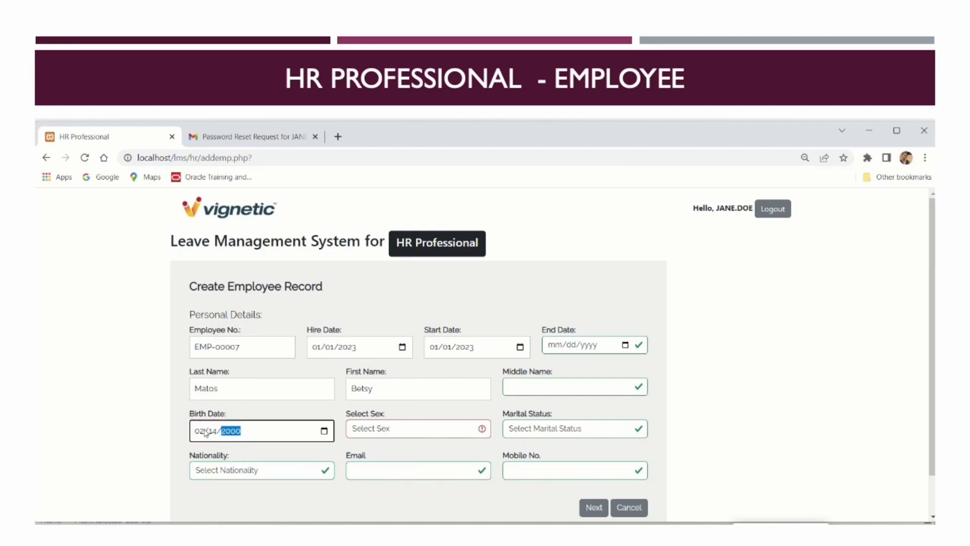
Set sex Female, marital status Married, nationality American, and enter the e-mail address
{"action": "left_click", "coordinate": [427, 427]}
{"action": "left_click", "coordinate": [457, 452]}
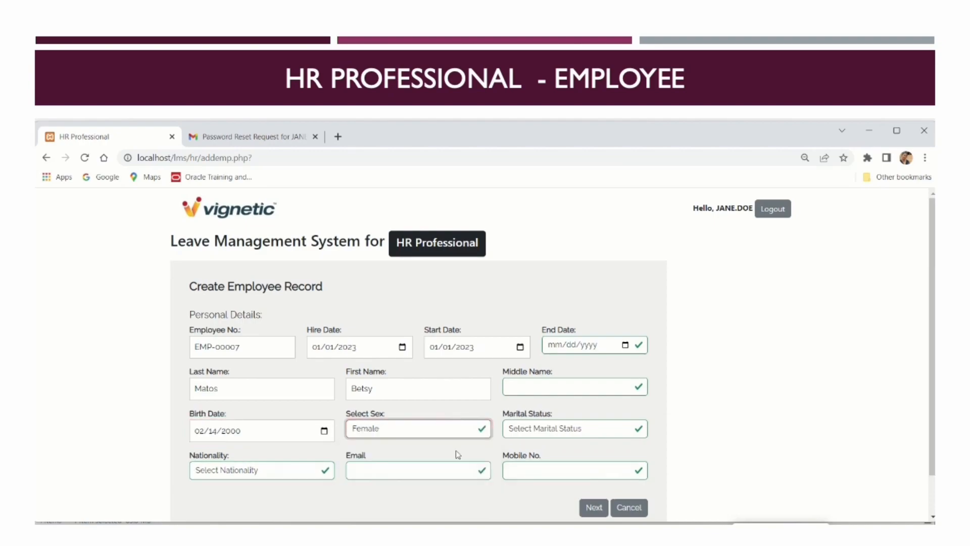
{"action": "left_click", "coordinate": [568, 431]}
{"action": "left_click", "coordinate": [551, 471]}
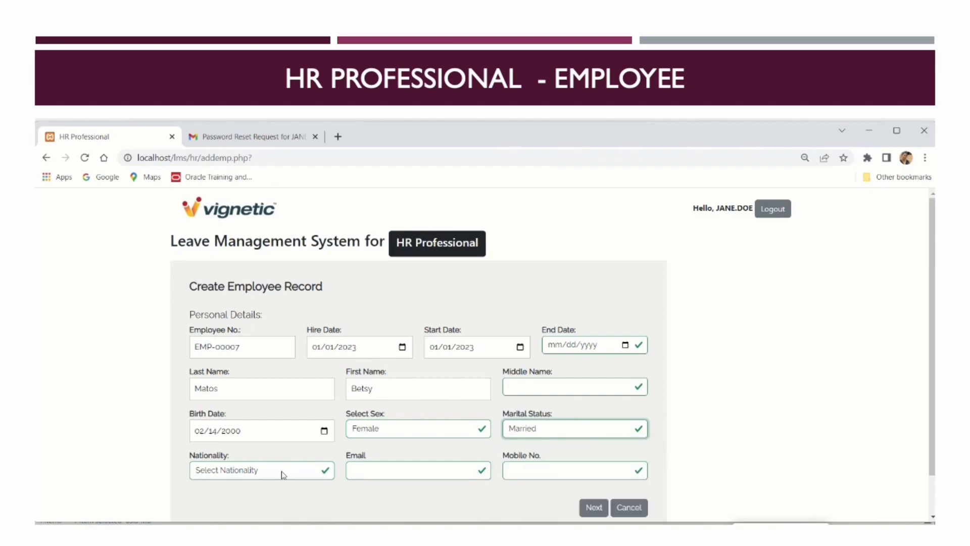
{"action": "left_click", "coordinate": [283, 474]}
{"action": "left_click", "coordinate": [260, 337]}
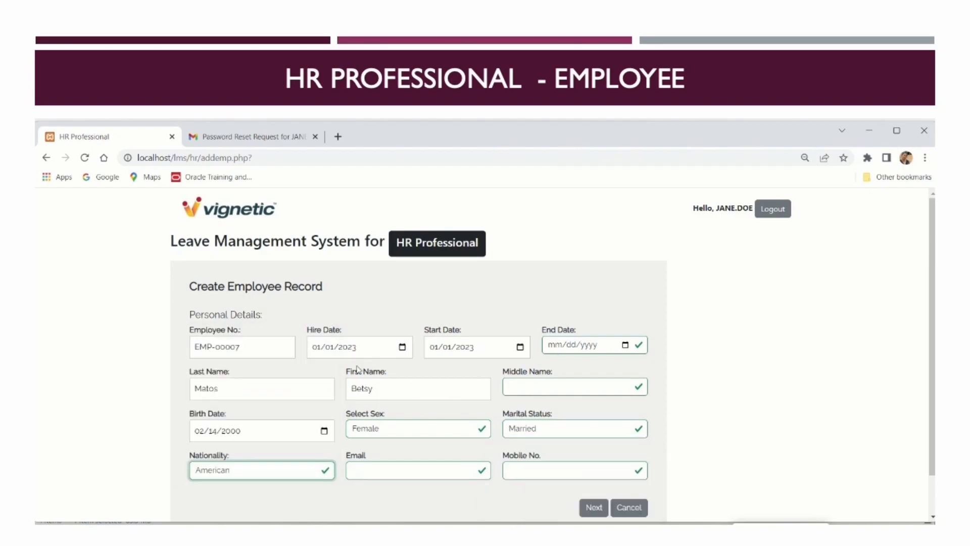
{"action": "left_click", "coordinate": [384, 474]}
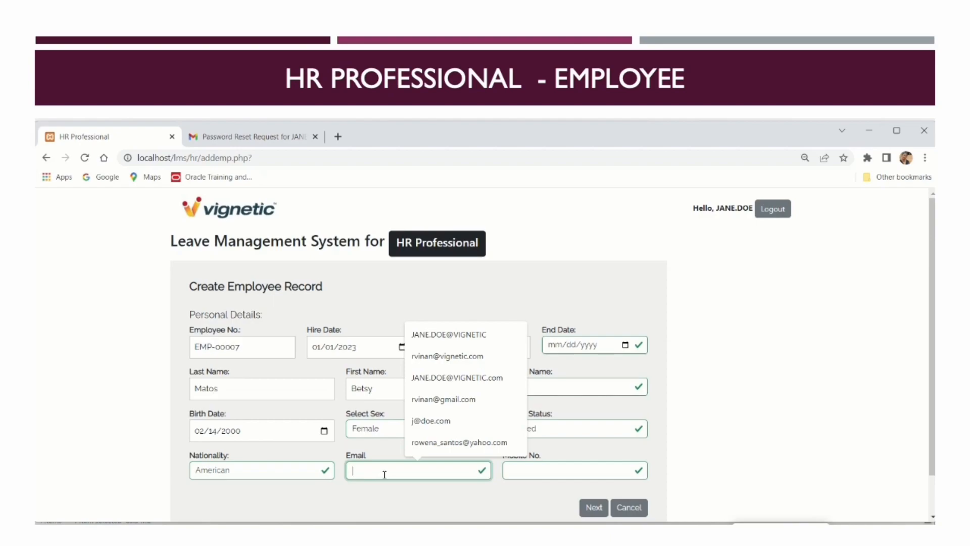
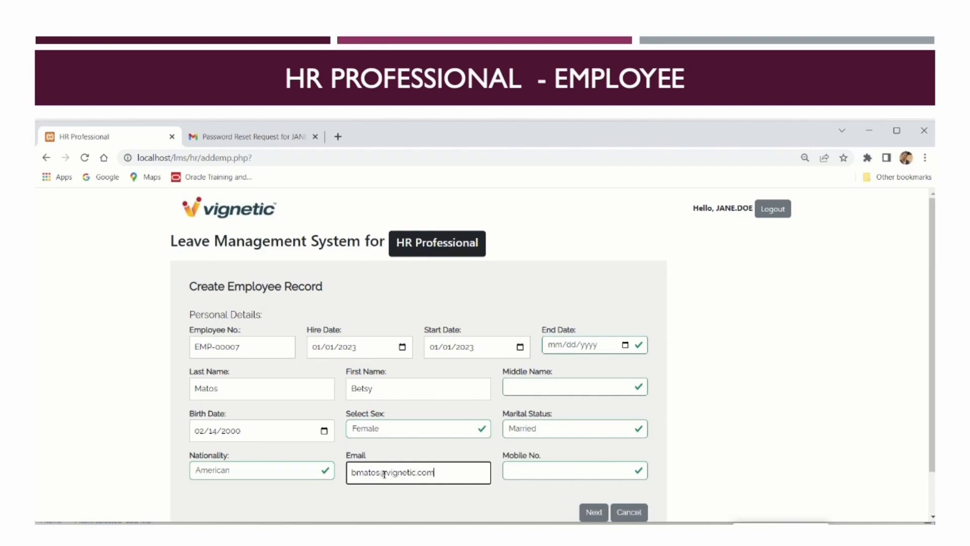
{"action": "left_click", "coordinate": [591, 511]}
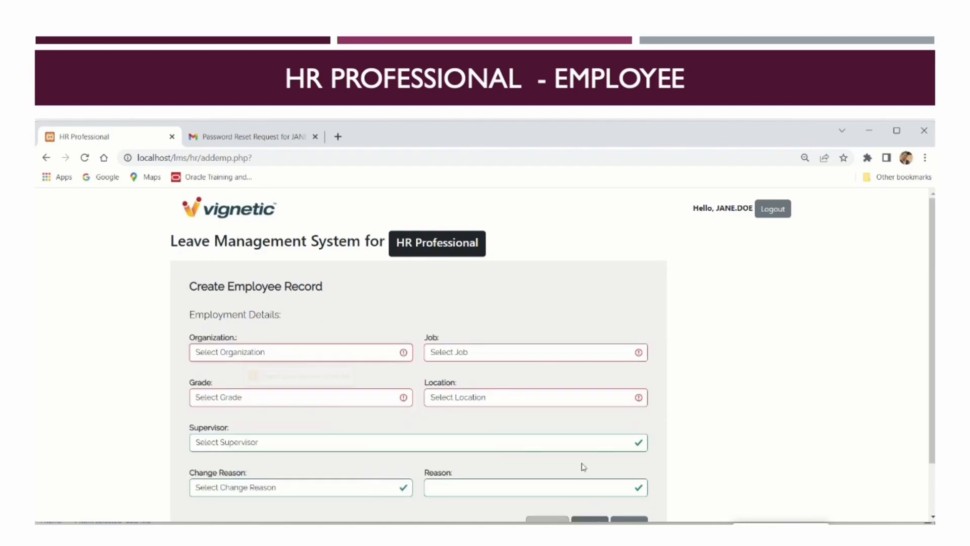
Set organization Office of the President, job Administrative Staff, grade Staff, location New Jersey
{"action": "left_click", "coordinate": [352, 354]}
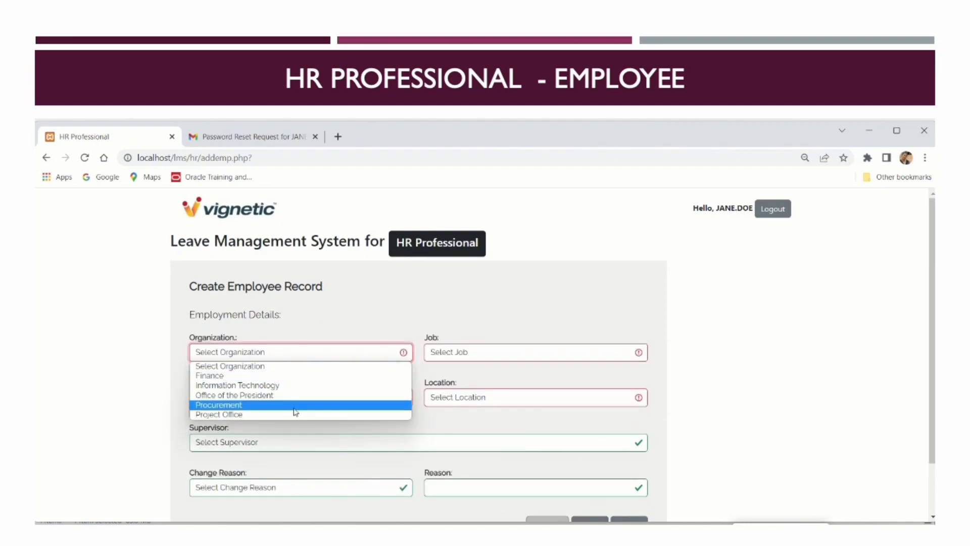
{"action": "left_click", "coordinate": [316, 395]}
{"action": "left_click", "coordinate": [492, 356]}
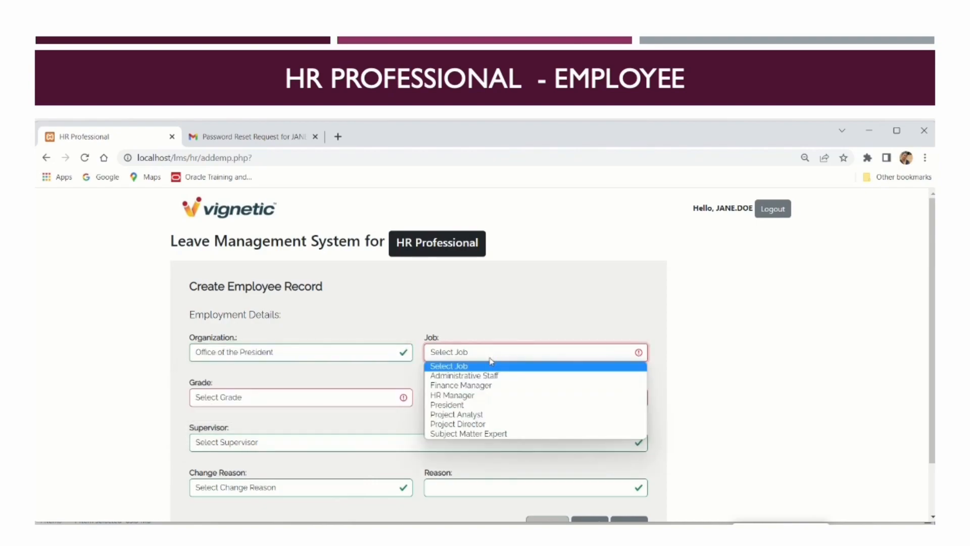
{"action": "left_click", "coordinate": [489, 376]}
{"action": "left_click", "coordinate": [311, 399]}
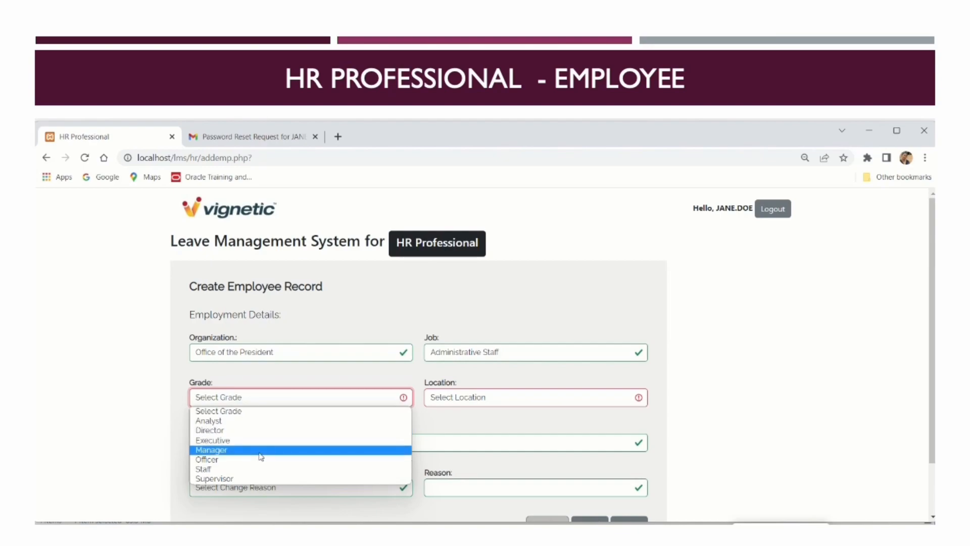
{"action": "left_click", "coordinate": [259, 469]}
{"action": "left_click", "coordinate": [507, 399]}
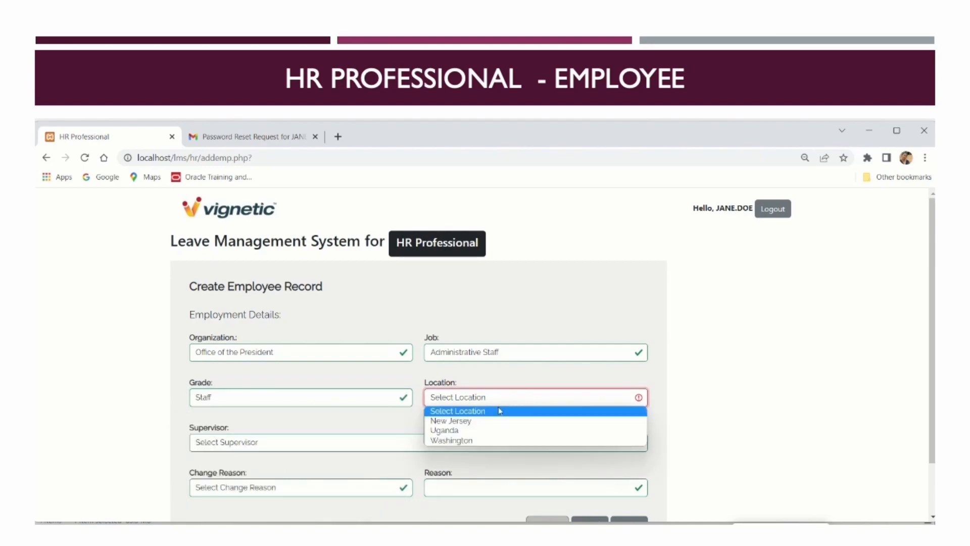
{"action": "left_click", "coordinate": [489, 421]}
Assign the supervisor, set change reason Appointment and reason text 'new hire'
{"action": "left_click", "coordinate": [328, 445]}
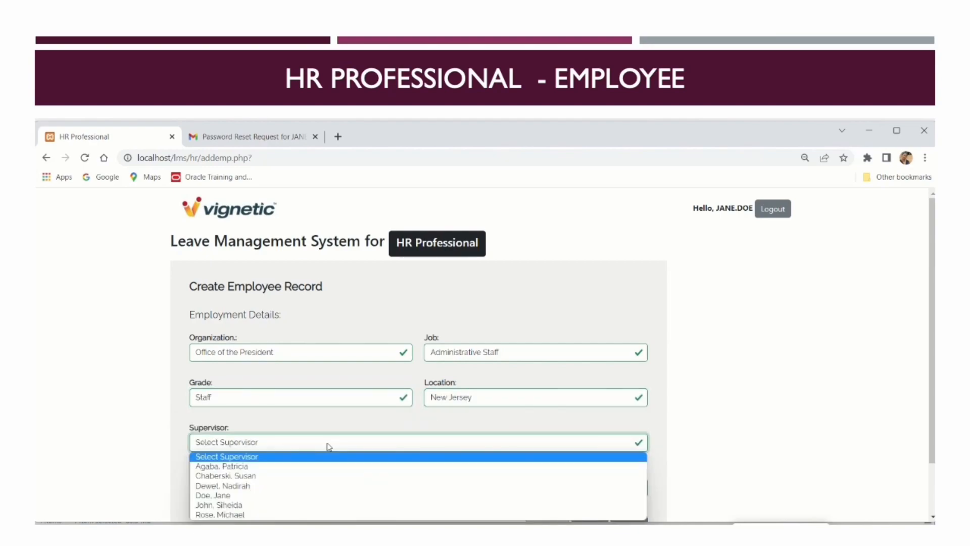
{"action": "left_click", "coordinate": [278, 515]}
{"action": "left_click", "coordinate": [274, 487]}
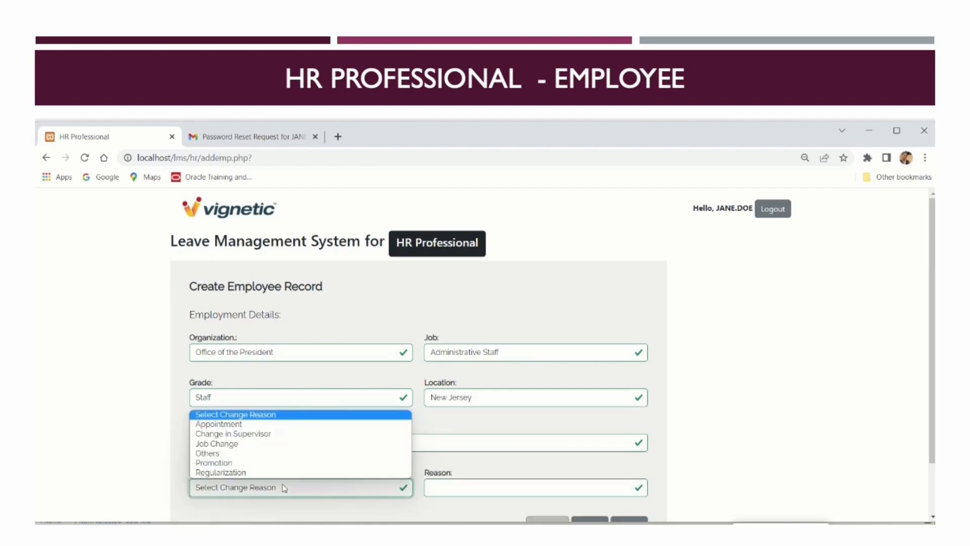
{"action": "left_click", "coordinate": [272, 425]}
{"action": "left_click", "coordinate": [464, 487]}
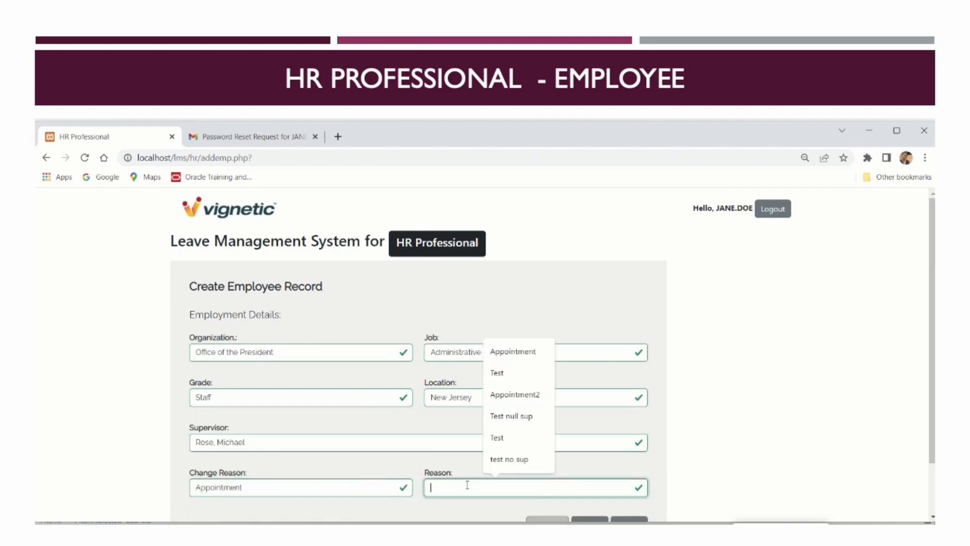
{"action": "type", "text": "new"}
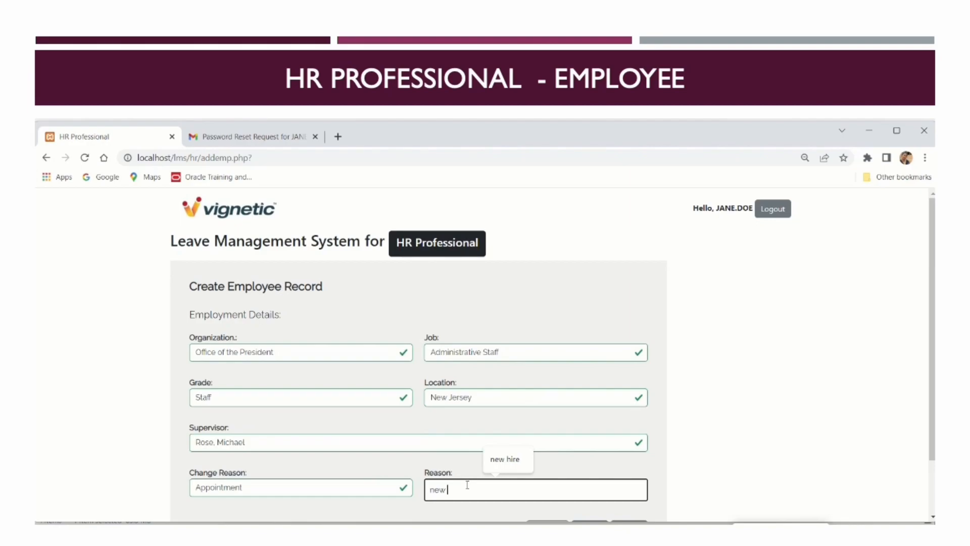
{"action": "type", "text": " hire"}
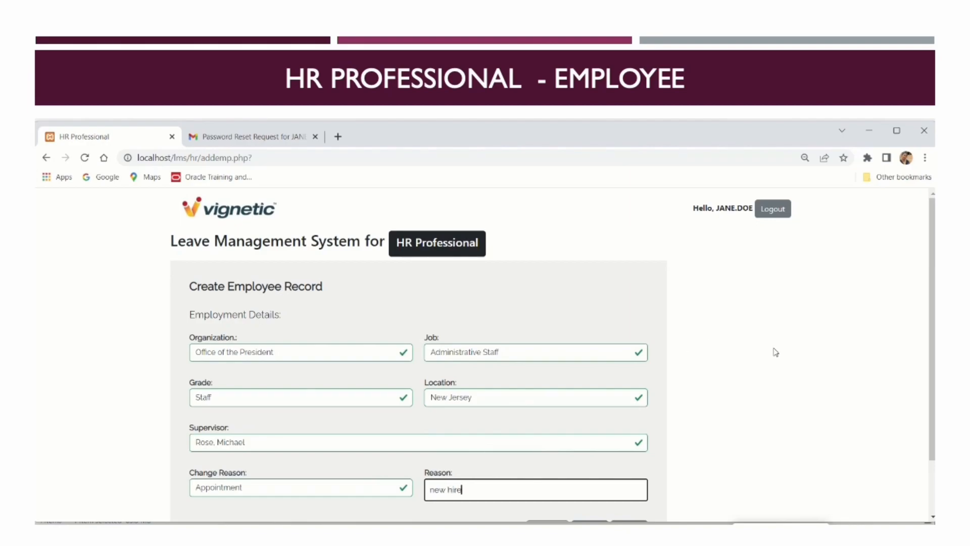
{"action": "scroll", "coordinate": [710, 370], "scroll_direction": "down", "scroll_amount": 2}
Submit the employee record and scroll the employee list to the new row
{"action": "left_click", "coordinate": [589, 470]}
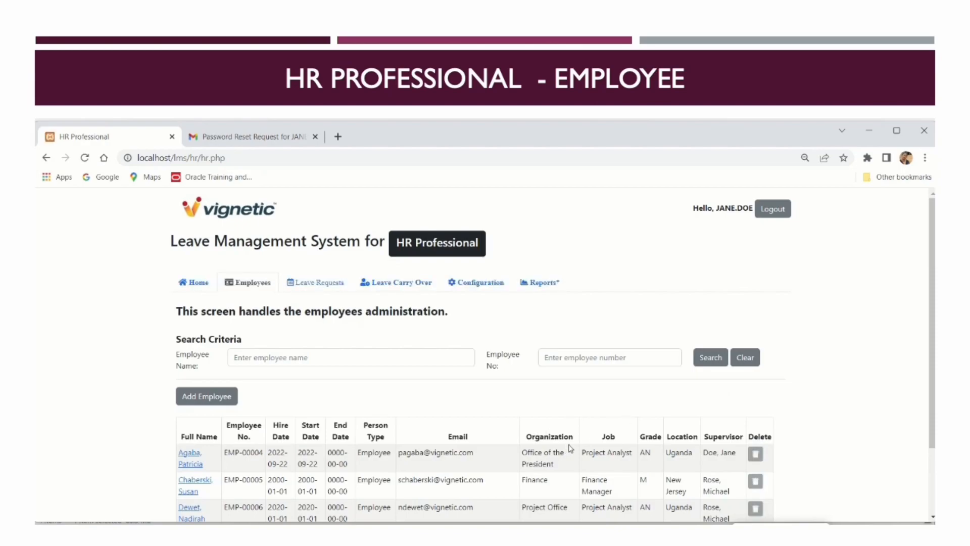
{"action": "scroll", "coordinate": [570, 448], "scroll_direction": "down", "scroll_amount": 1}
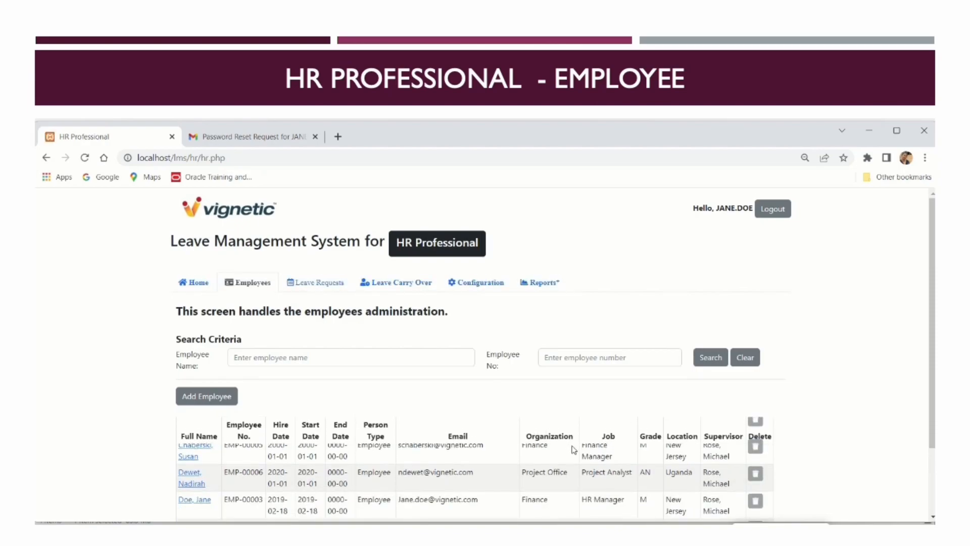
{"action": "scroll", "coordinate": [573, 449], "scroll_direction": "down", "scroll_amount": 2}
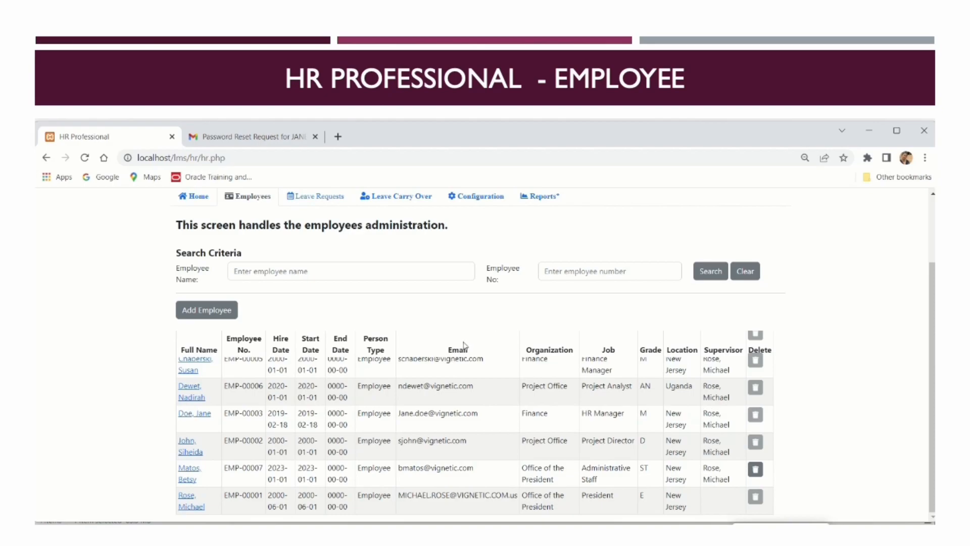
Open the new employee's record and enter their mobile number, correcting a typo
{"action": "left_click", "coordinate": [190, 479]}
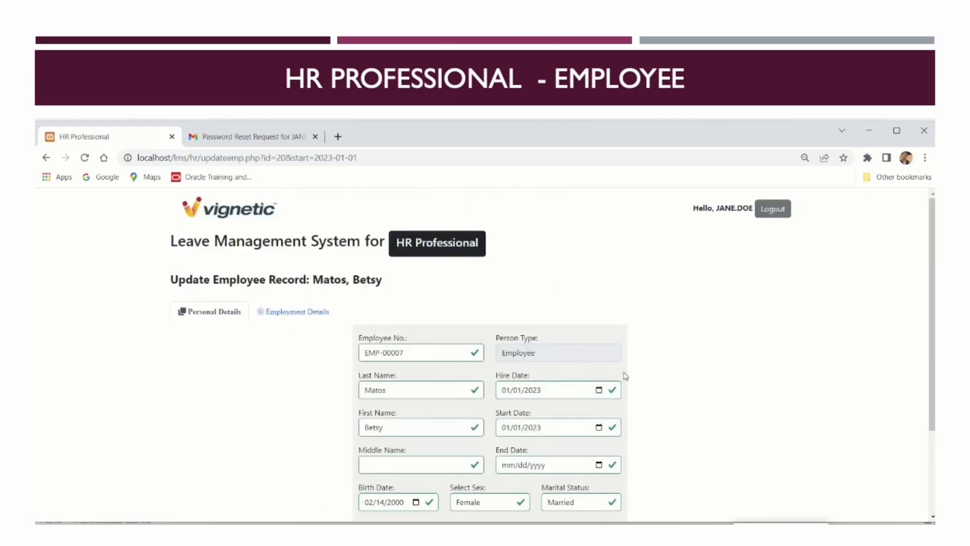
{"action": "scroll", "coordinate": [697, 384], "scroll_direction": "down", "scroll_amount": 3}
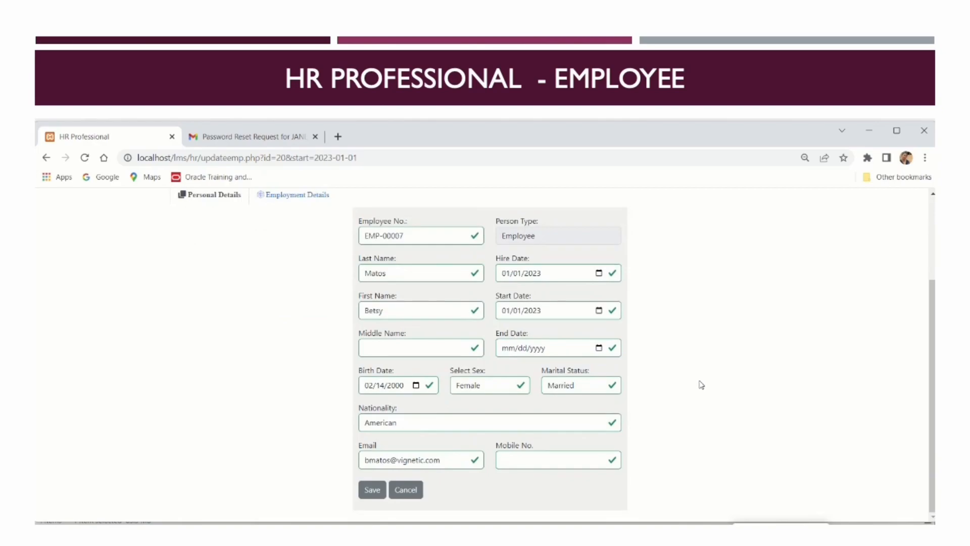
{"action": "scroll", "coordinate": [702, 385], "scroll_direction": "up", "scroll_amount": 3}
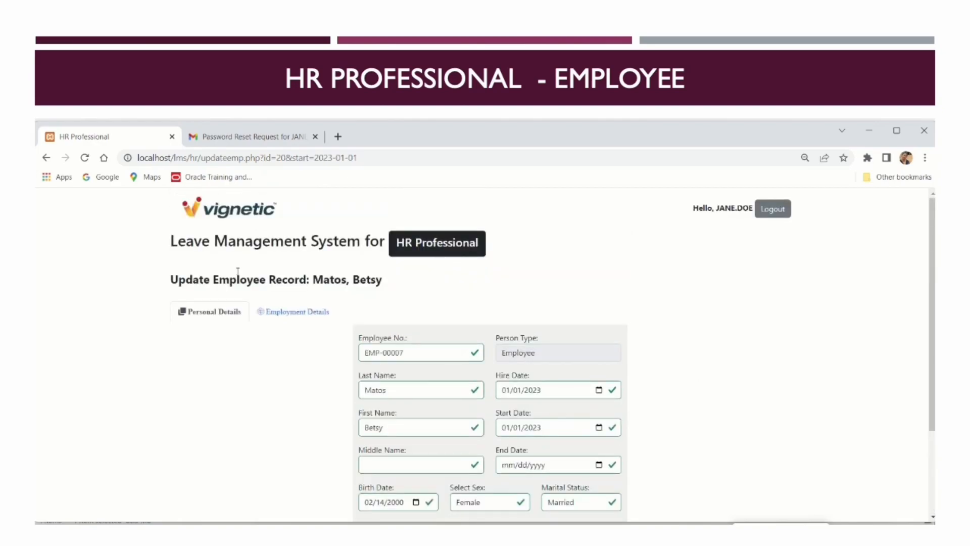
{"action": "scroll", "coordinate": [368, 343], "scroll_direction": "down", "scroll_amount": 3}
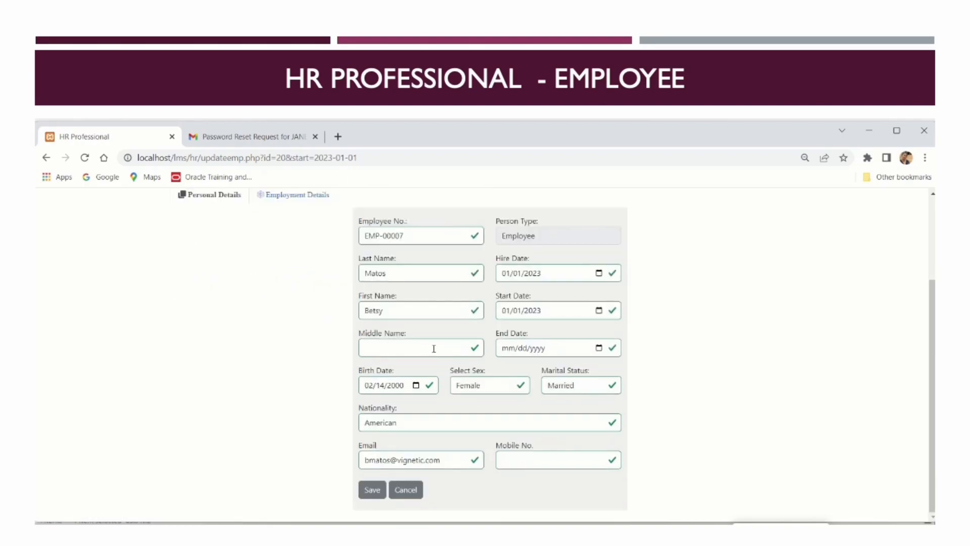
{"action": "left_click", "coordinate": [520, 456]}
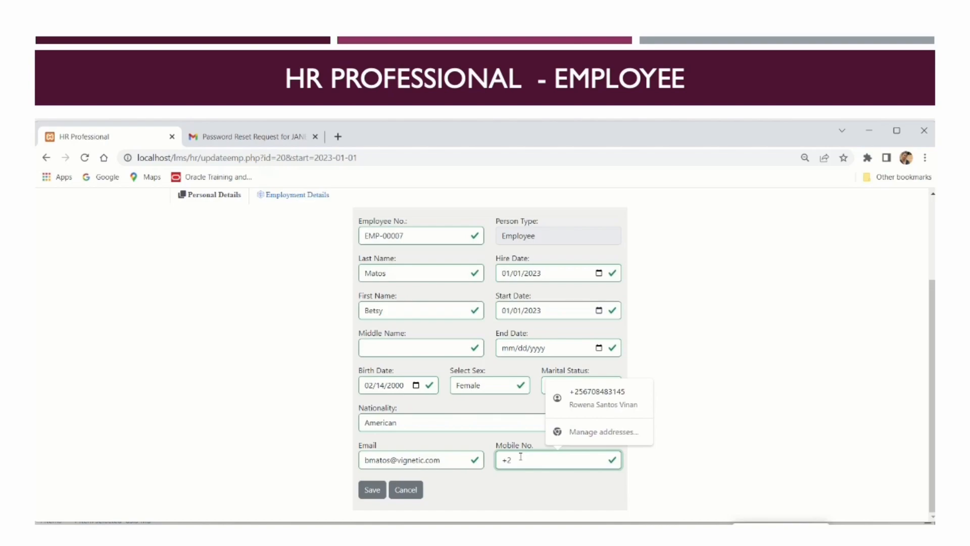
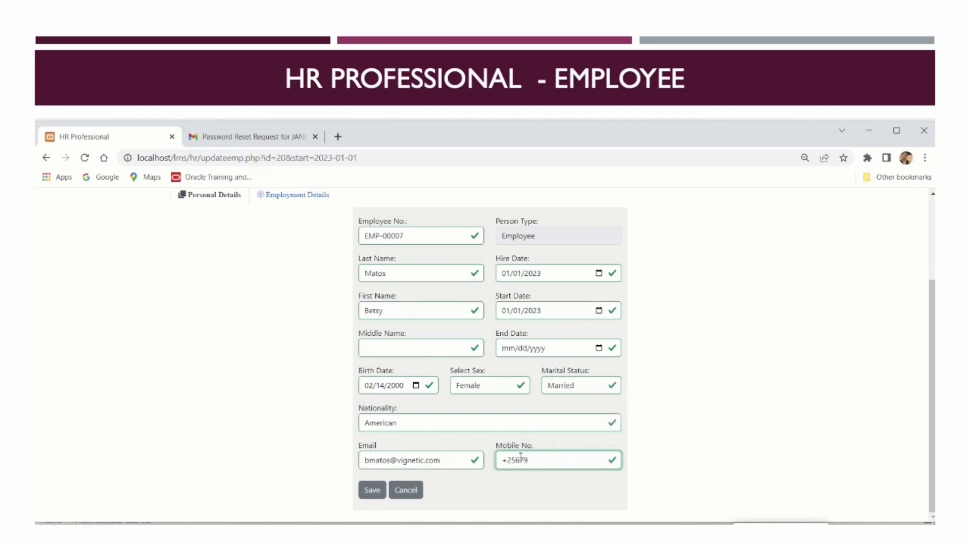
Review the record's Employment Details and save the updated employee
{"action": "left_click", "coordinate": [298, 196]}
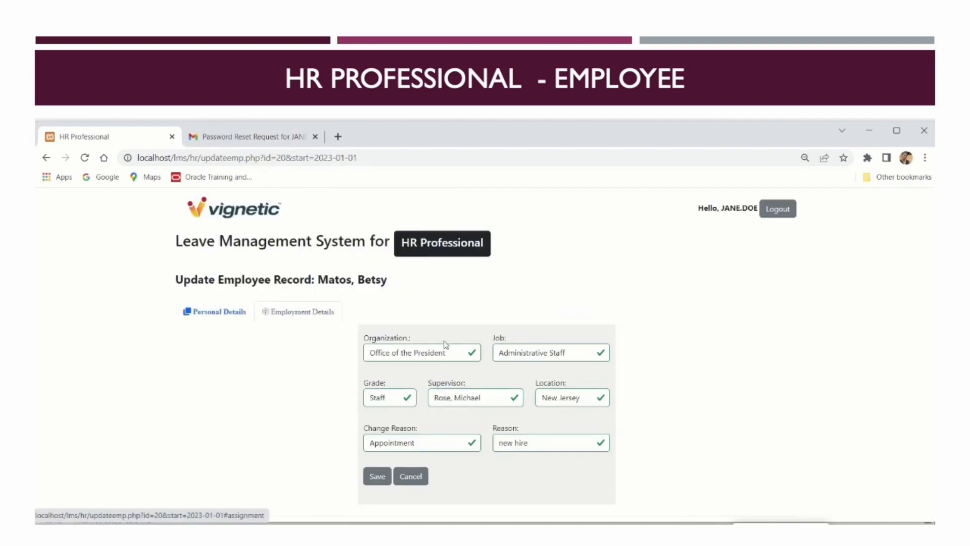
{"action": "left_click", "coordinate": [379, 477]}
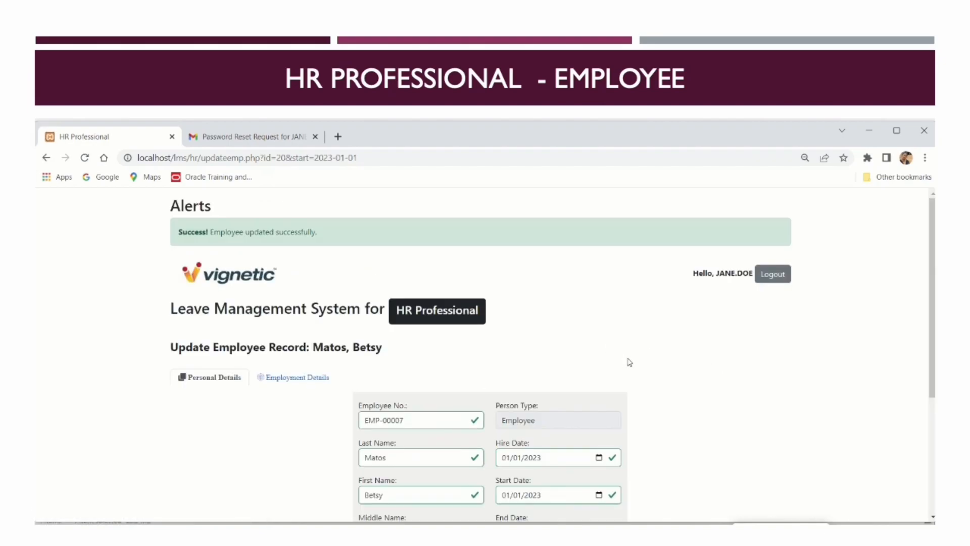
{"action": "scroll", "coordinate": [628, 360], "scroll_direction": "down", "scroll_amount": 4}
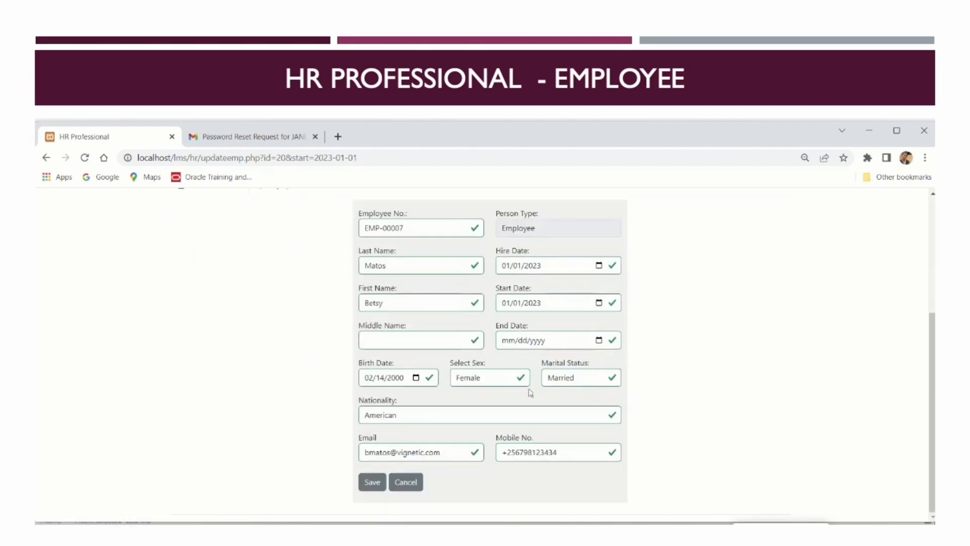
Reopen the last employee, confirm Office of the President and Administrative Staff, then cancel
{"action": "left_click", "coordinate": [405, 482]}
{"action": "scroll", "coordinate": [681, 406], "scroll_direction": "down", "scroll_amount": 2}
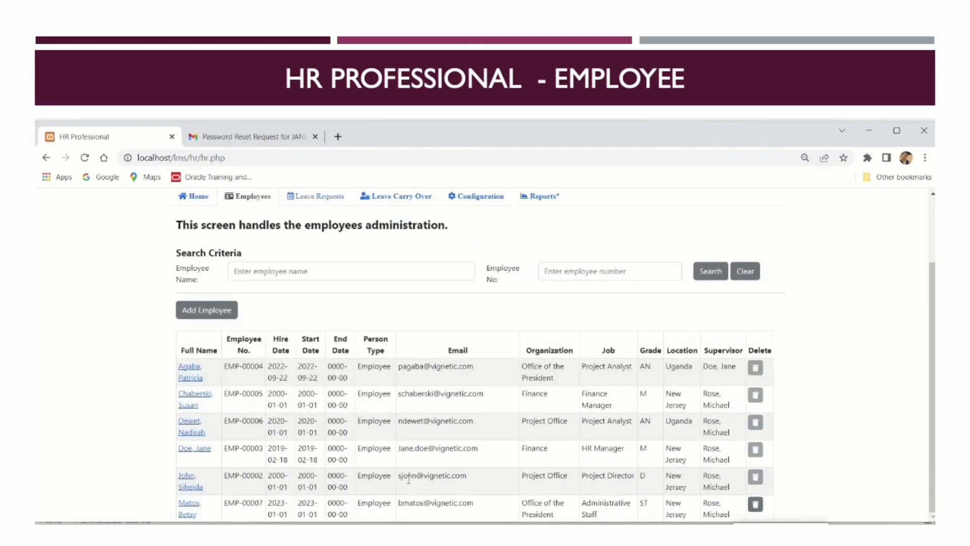
{"action": "left_click", "coordinate": [194, 508]}
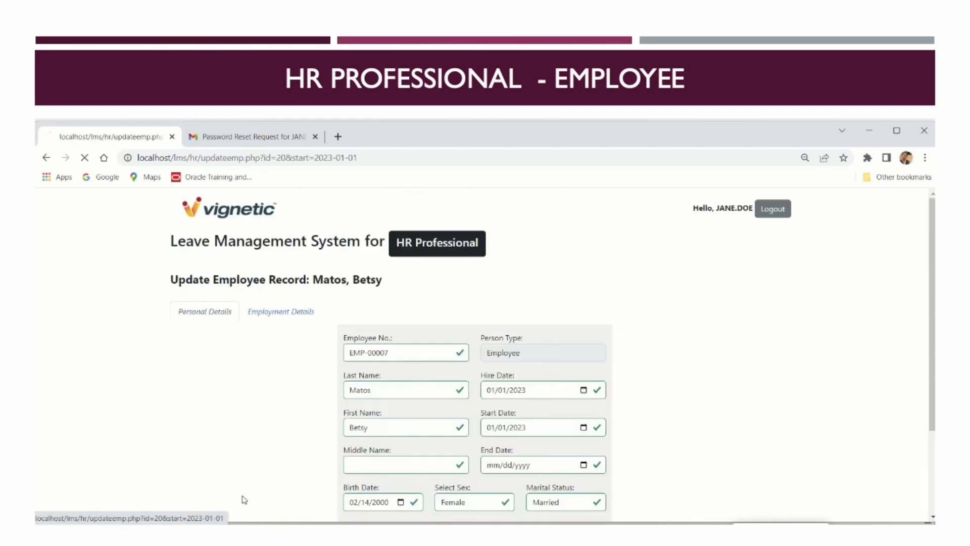
{"action": "scroll", "coordinate": [666, 432], "scroll_direction": "down", "scroll_amount": 3}
{"action": "scroll", "coordinate": [524, 365], "scroll_direction": "up", "scroll_amount": 3}
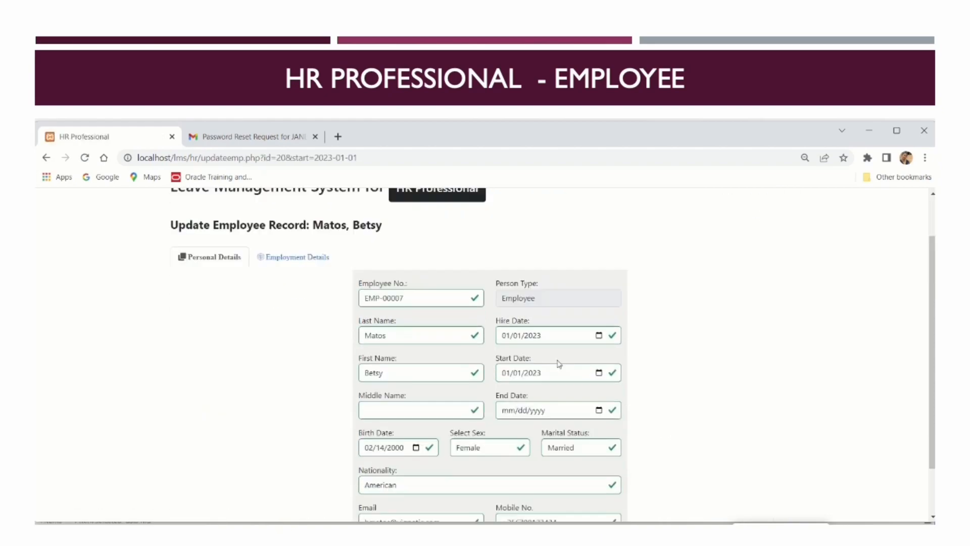
{"action": "left_click", "coordinate": [298, 311]}
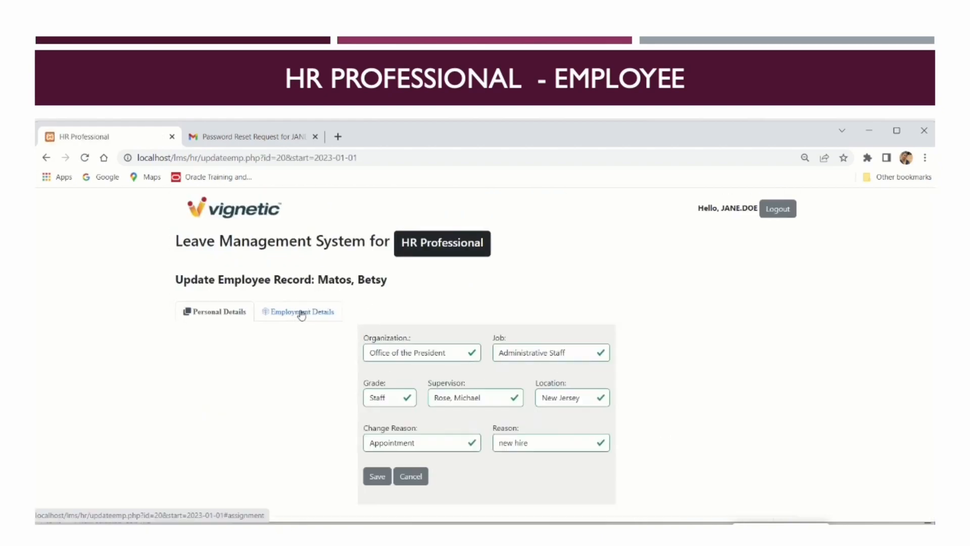
{"action": "left_click", "coordinate": [410, 476]}
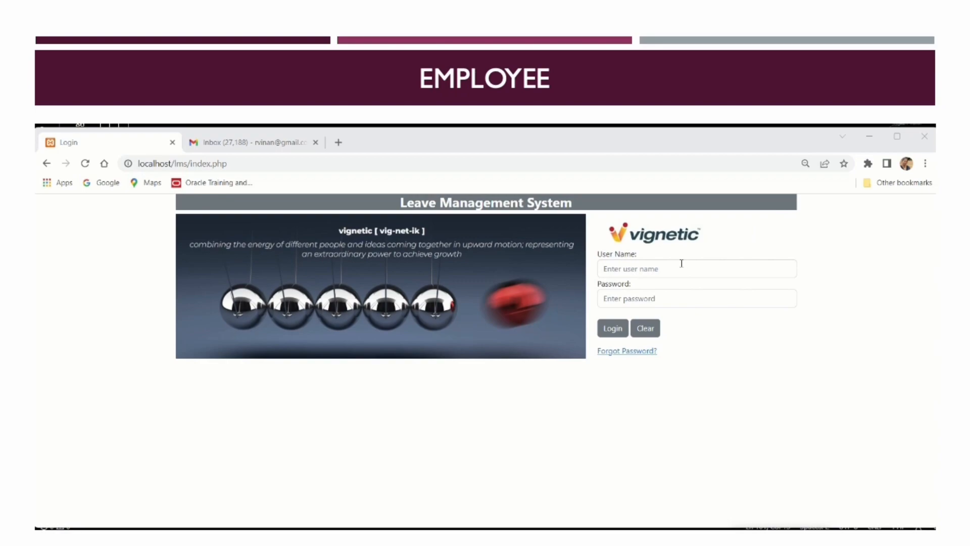
Log in with the employee's user name and password
{"action": "left_click", "coordinate": [680, 263]}
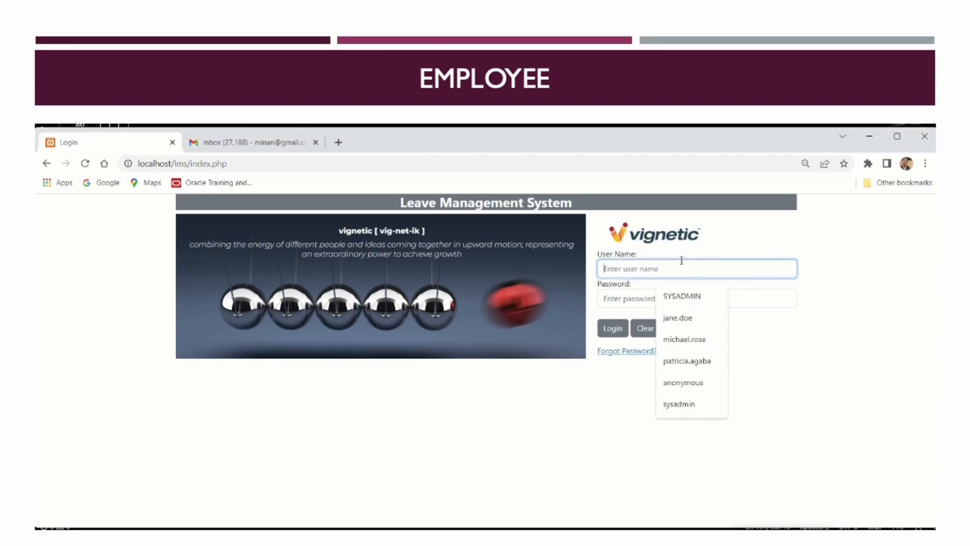
{"action": "type", "text": "jane.doe"}
{"action": "left_click", "coordinate": [720, 298]}
{"action": "type", "text": "123"}
{"action": "left_click", "coordinate": [613, 327]}
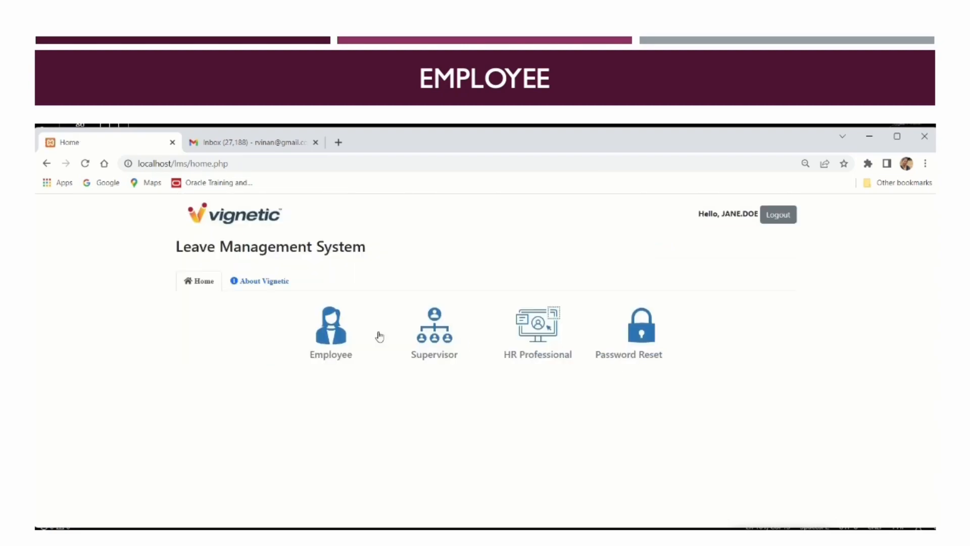
Review the employee profile's Employment Details and the leave calendar in Employee self-service
{"action": "left_click", "coordinate": [345, 342]}
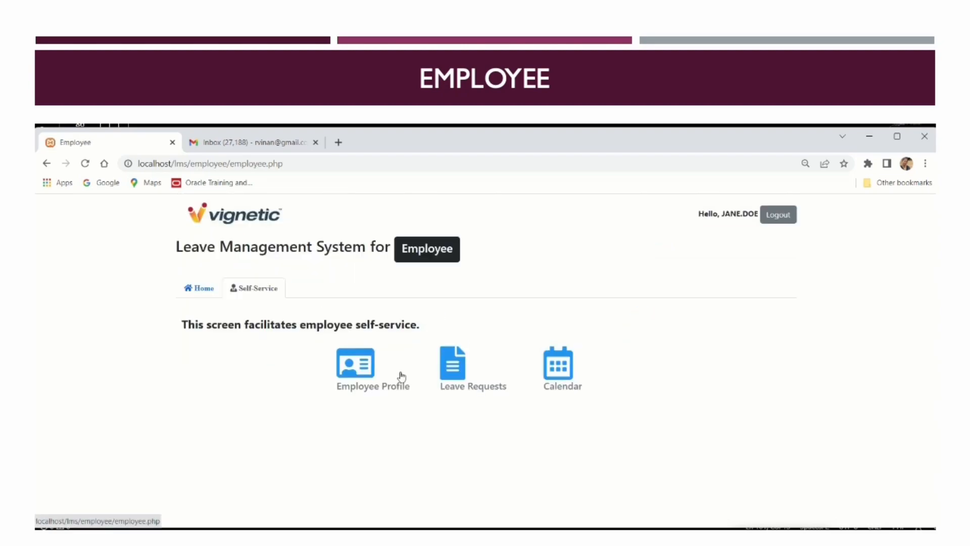
{"action": "left_click", "coordinate": [360, 382]}
{"action": "scroll", "coordinate": [679, 395], "scroll_direction": "down", "scroll_amount": 2}
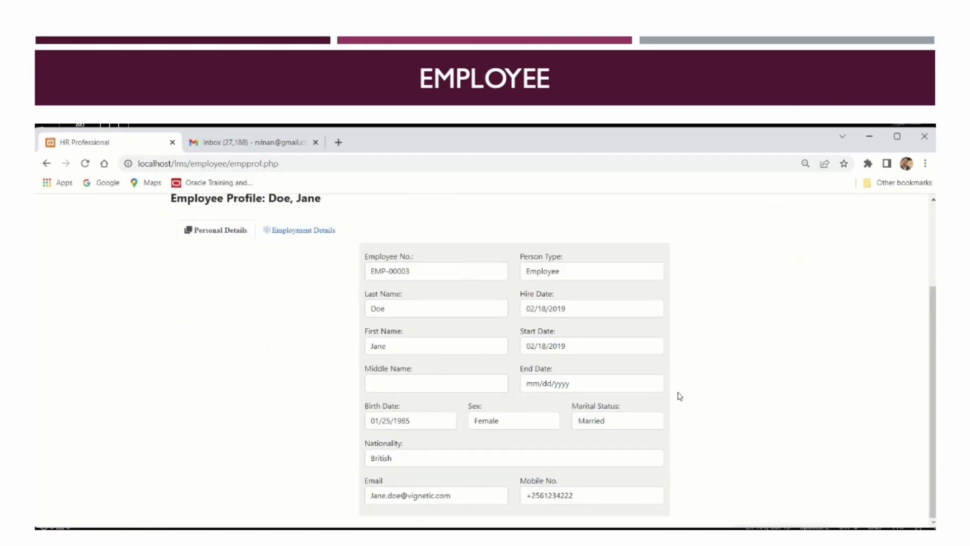
{"action": "left_click", "coordinate": [314, 232]}
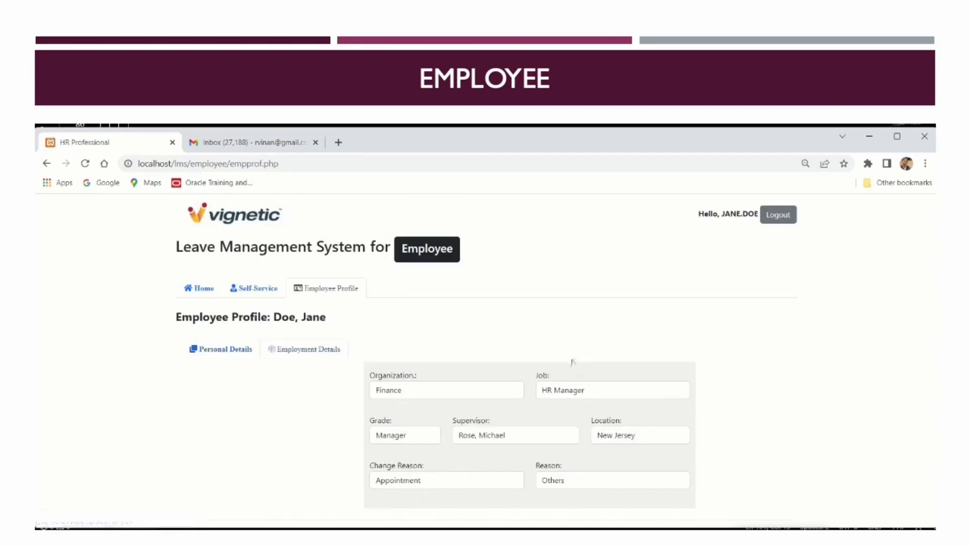
{"action": "left_click", "coordinate": [254, 295]}
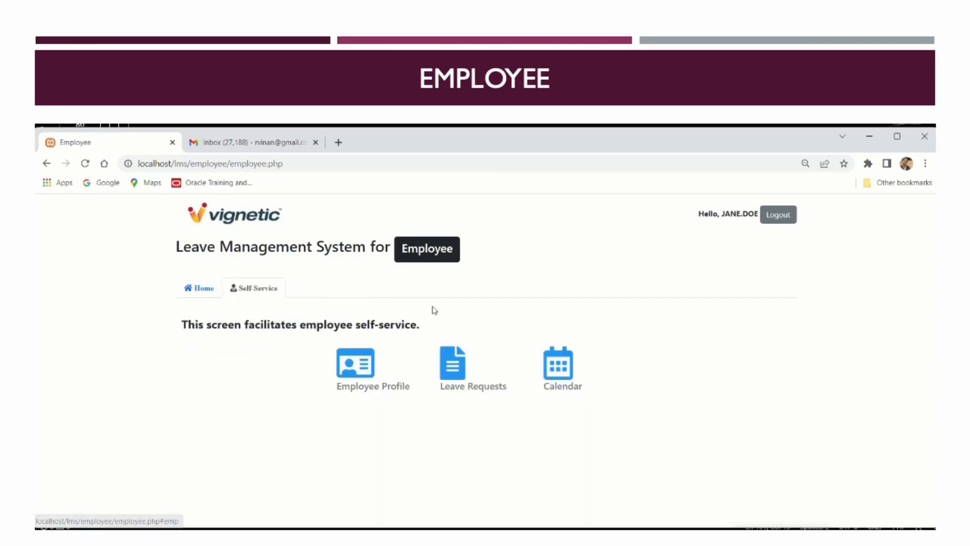
{"action": "left_click", "coordinate": [555, 373]}
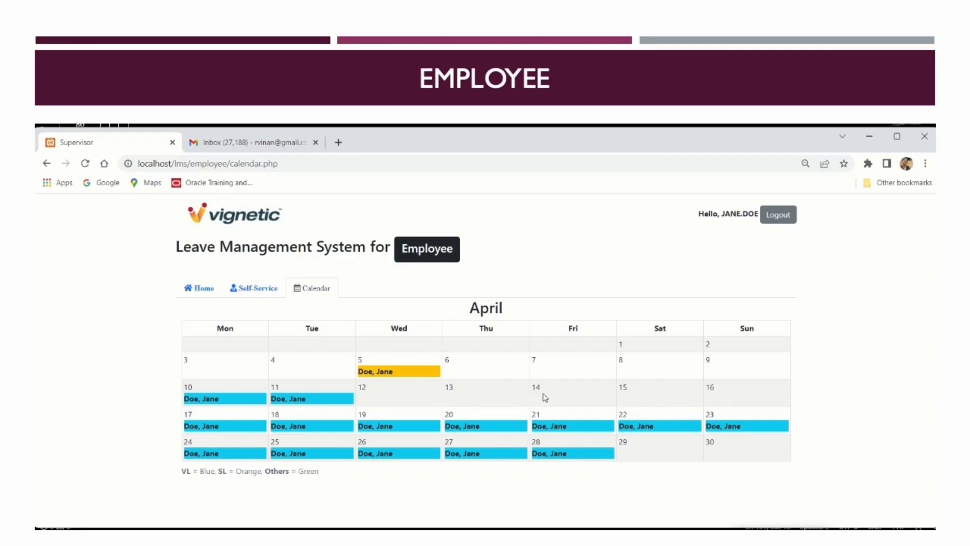
{"action": "left_click", "coordinate": [253, 291]}
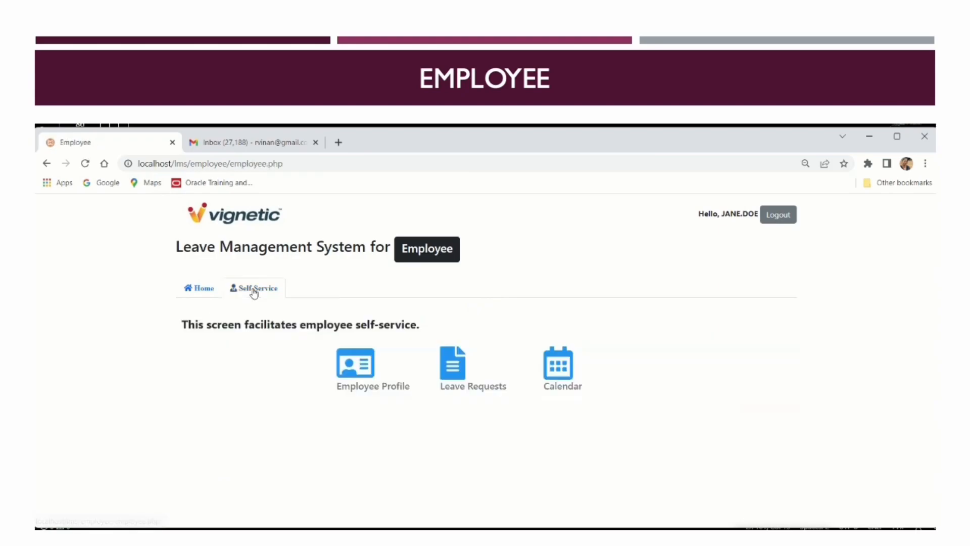
Search leave history for Approved Sick Leave from 03/27/2023 to 04/28/2023
{"action": "left_click", "coordinate": [459, 373]}
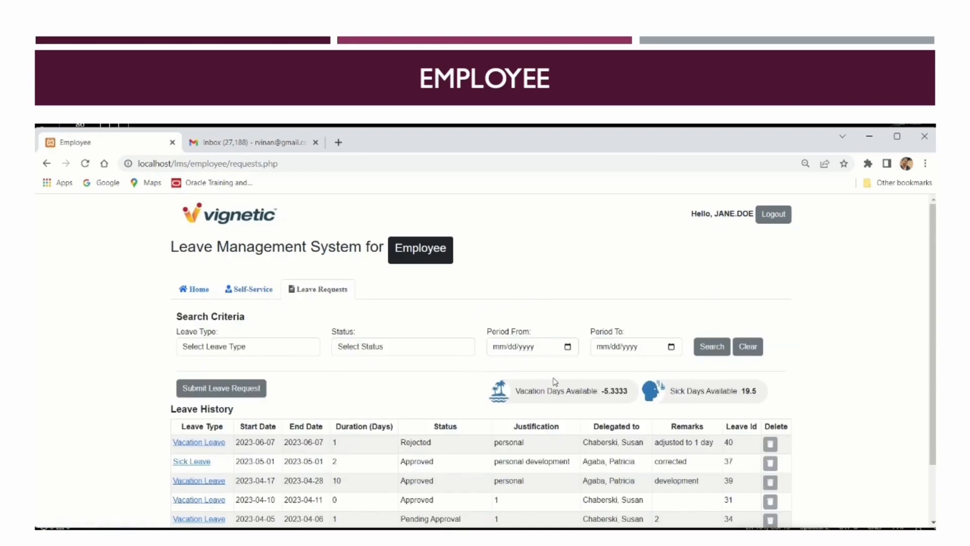
{"action": "left_click", "coordinate": [254, 346]}
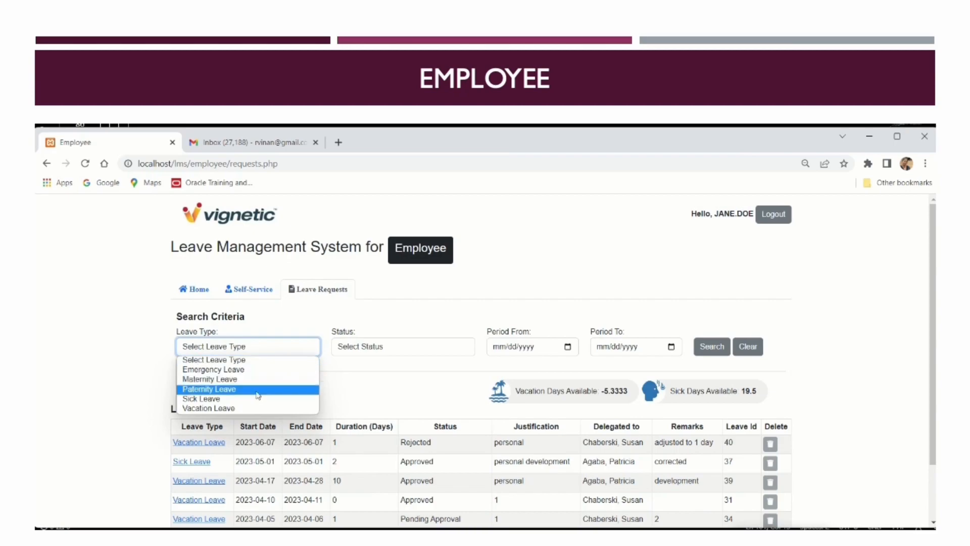
{"action": "left_click", "coordinate": [258, 403]}
{"action": "left_click", "coordinate": [435, 349]}
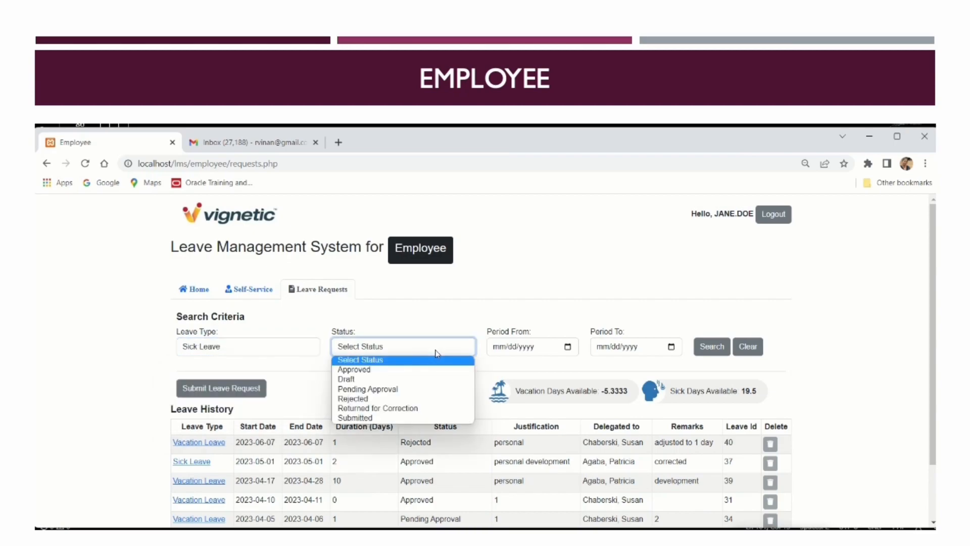
{"action": "left_click", "coordinate": [423, 372]}
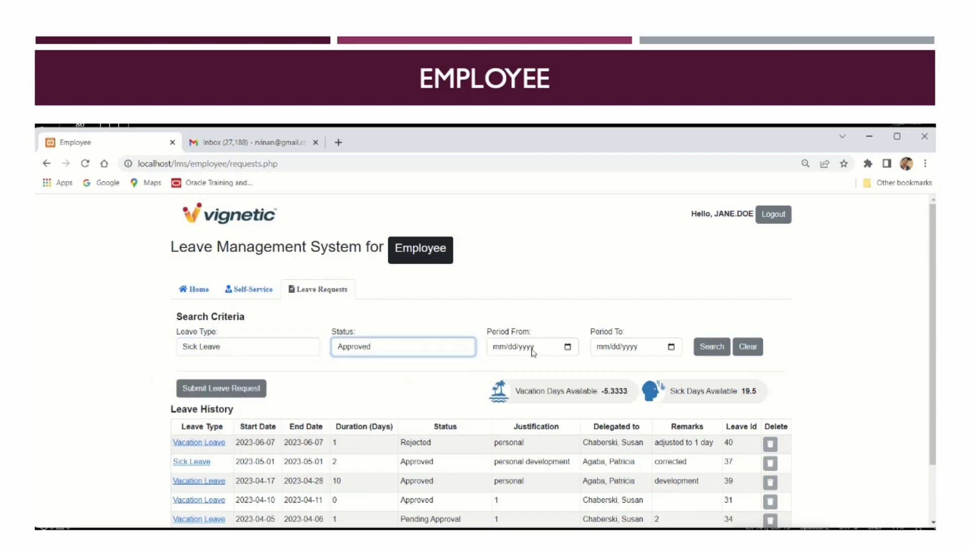
{"action": "left_click", "coordinate": [567, 347]}
{"action": "left_click", "coordinate": [511, 397]}
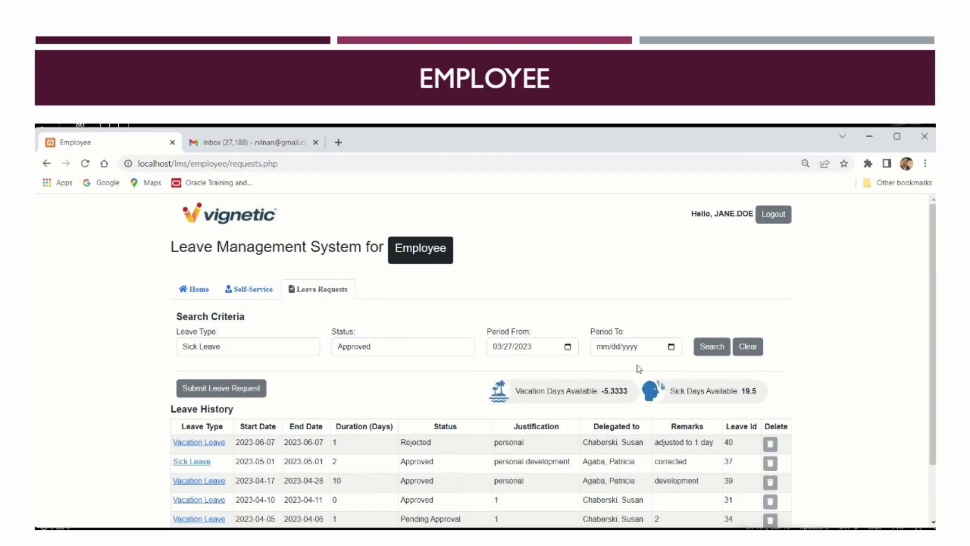
{"action": "left_click", "coordinate": [669, 348]}
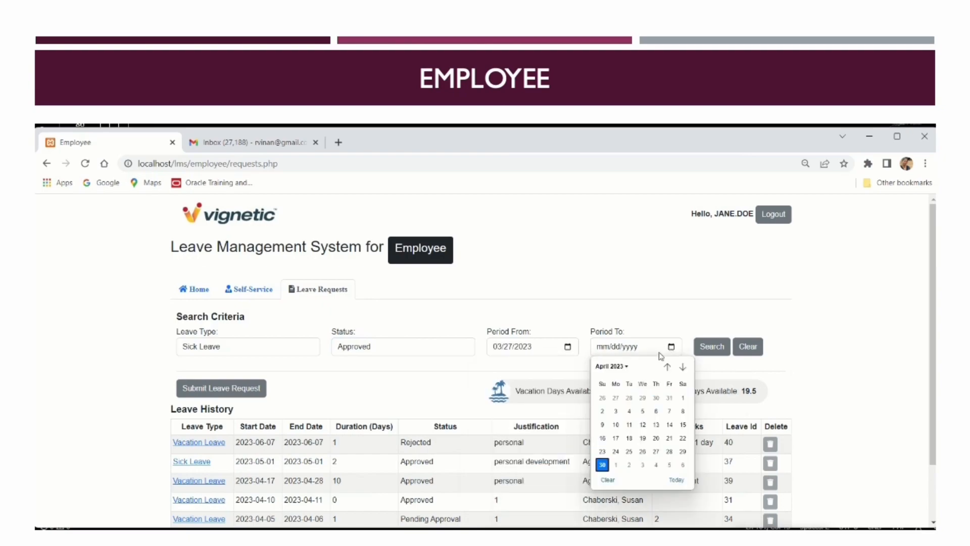
{"action": "left_click", "coordinate": [669, 451]}
{"action": "left_click", "coordinate": [719, 348]}
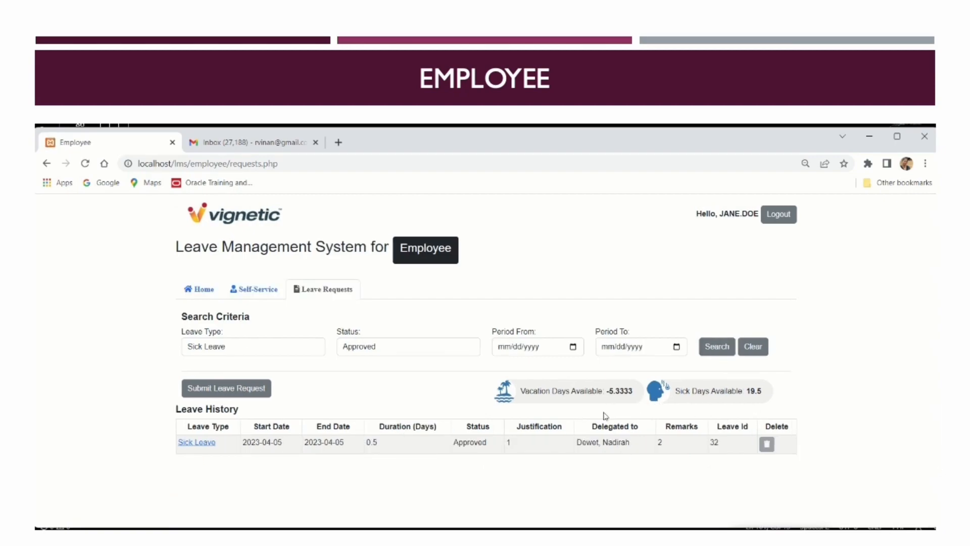
Search again for Pending Approval, then clear the status filter to list all sick leave
{"action": "left_click", "coordinate": [446, 350]}
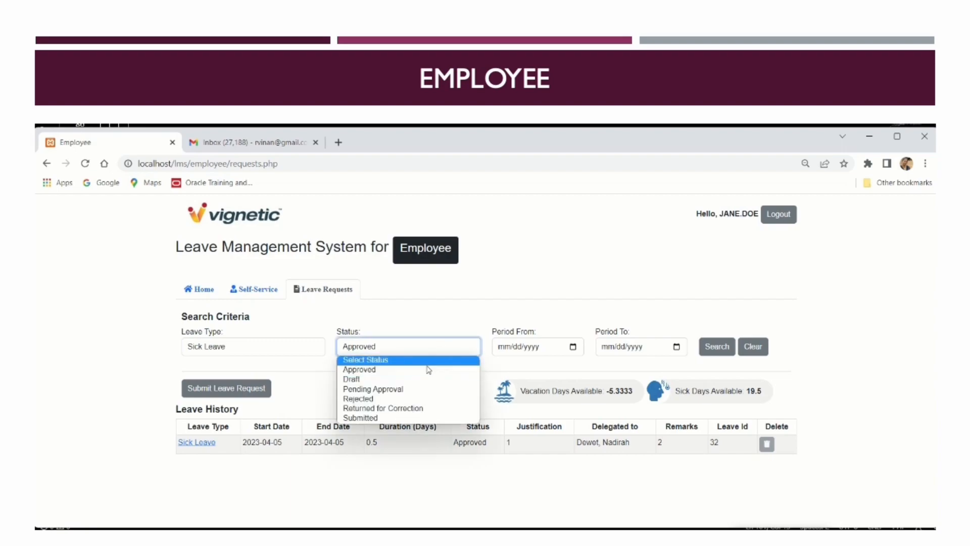
{"action": "left_click", "coordinate": [384, 389]}
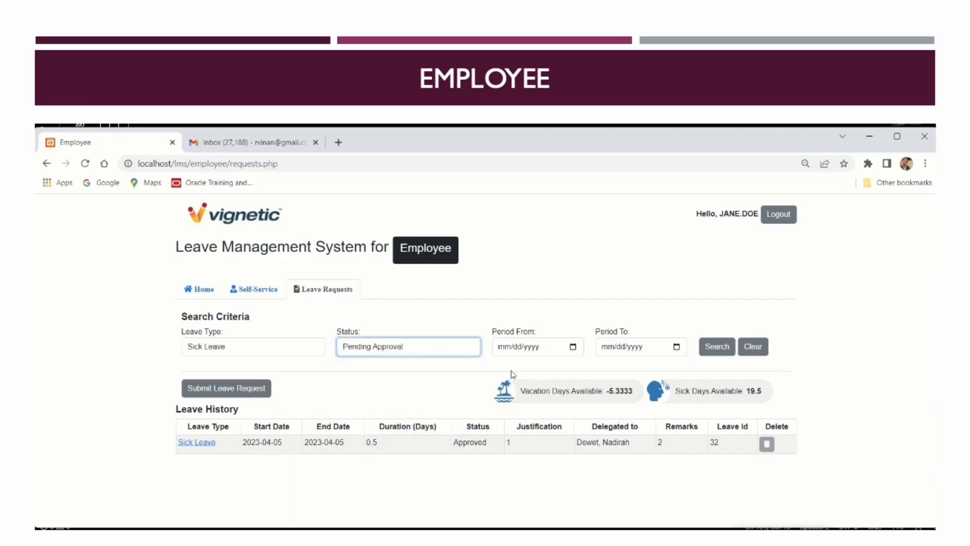
{"action": "left_click", "coordinate": [717, 346]}
{"action": "left_click", "coordinate": [411, 349]}
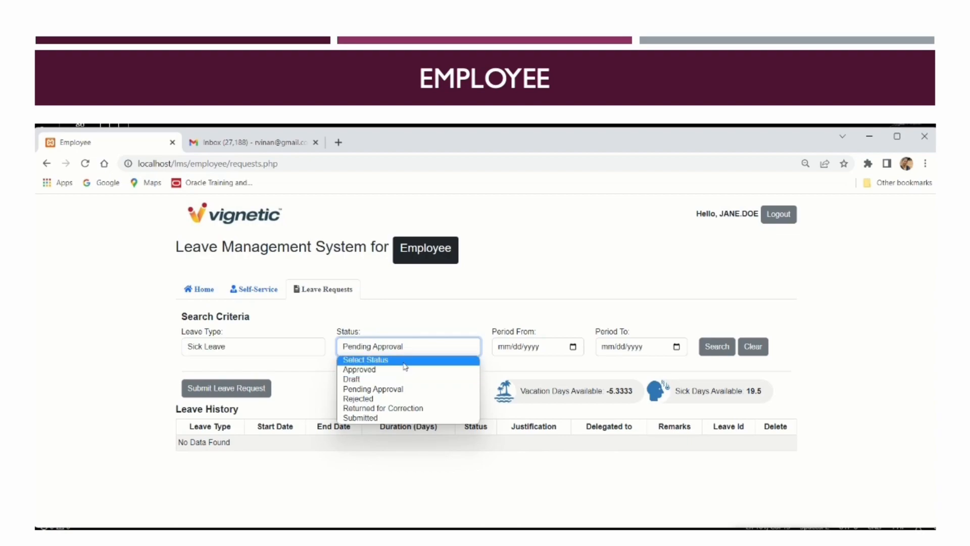
{"action": "left_click", "coordinate": [404, 360]}
{"action": "left_click", "coordinate": [716, 347]}
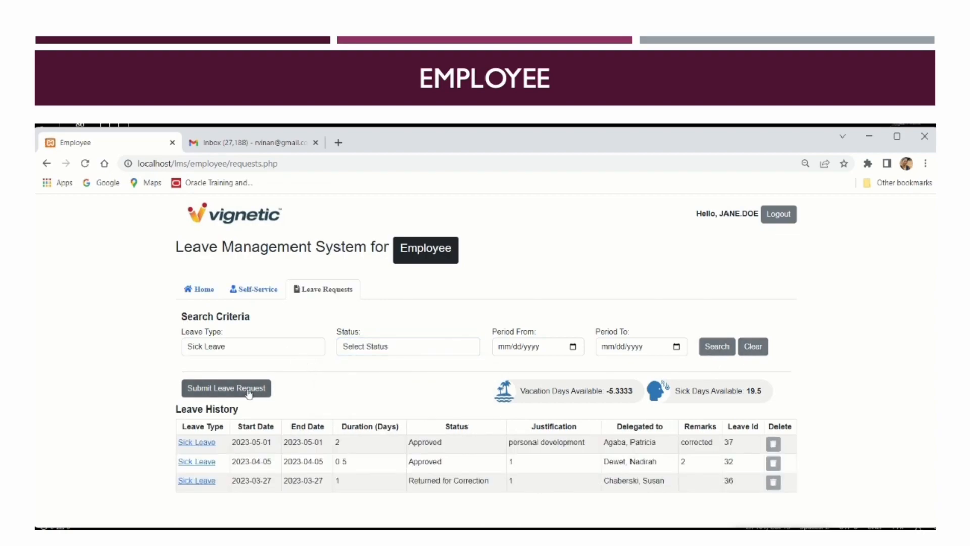
Review sick leave 37's approval history and return to the list
{"action": "left_click", "coordinate": [198, 445]}
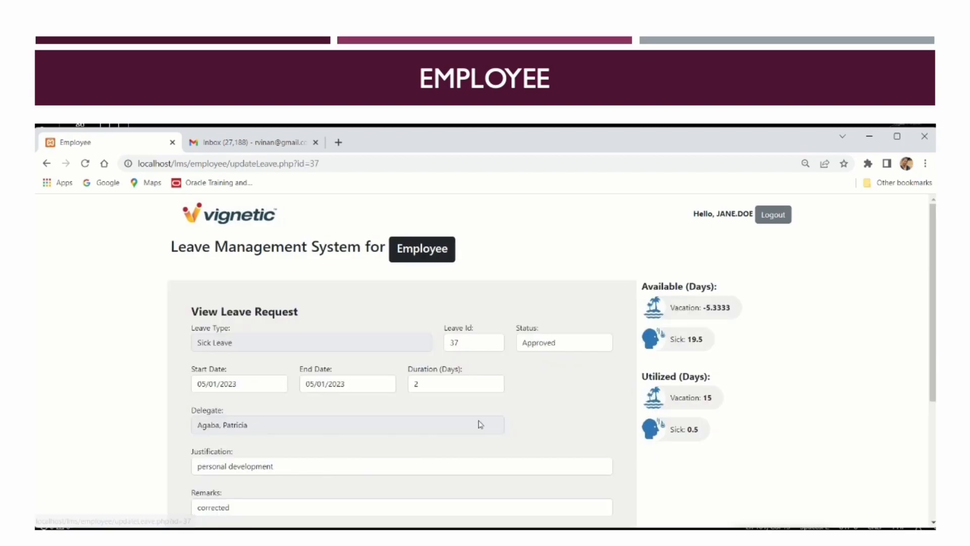
{"action": "scroll", "coordinate": [474, 376], "scroll_direction": "down", "scroll_amount": 5}
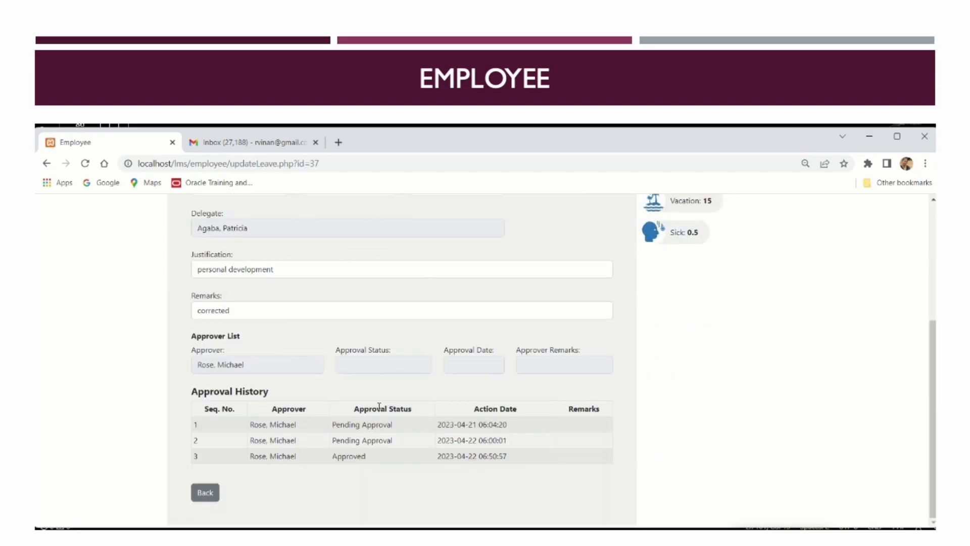
{"action": "left_click", "coordinate": [205, 493]}
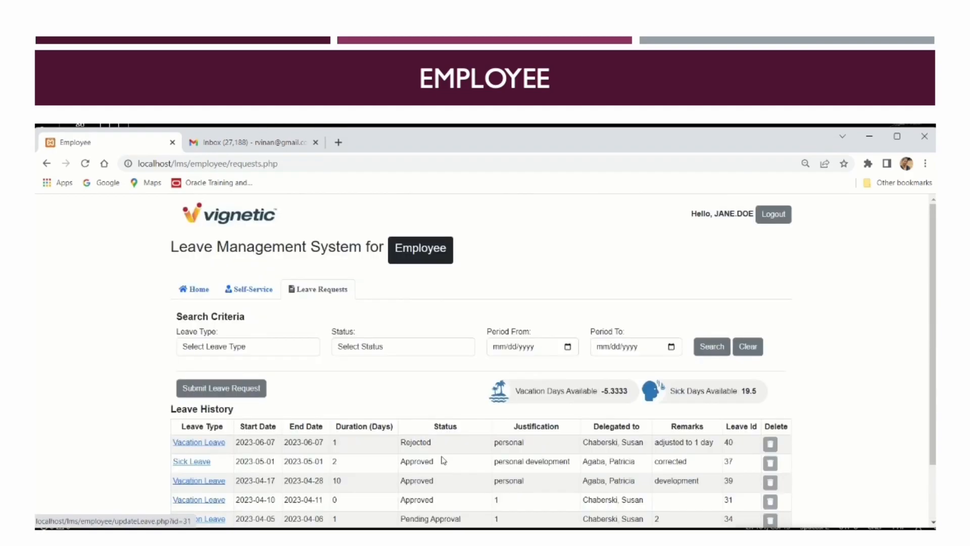
Start a Sick Leave request for April 12–14, 2023 and choose a covering delegate
{"action": "left_click", "coordinate": [221, 388]}
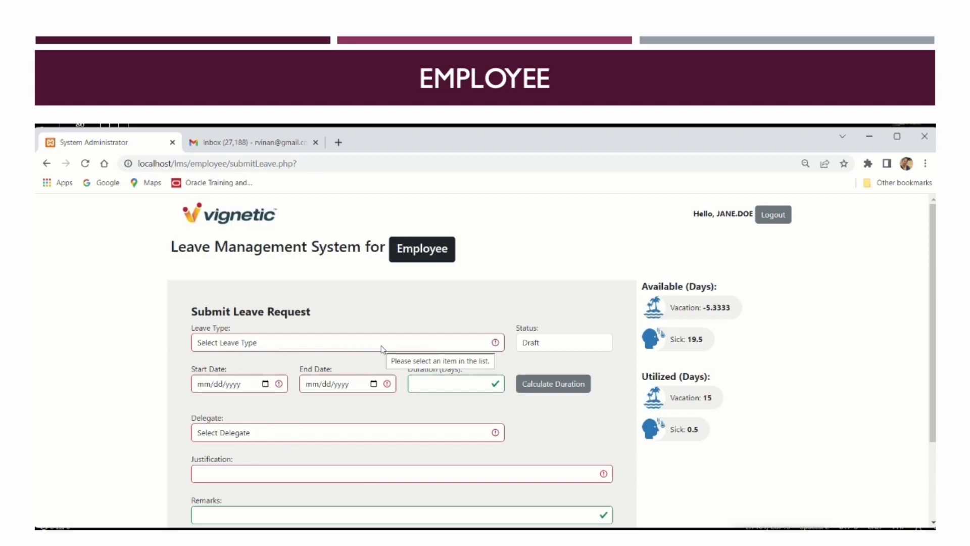
{"action": "left_click", "coordinate": [381, 346]}
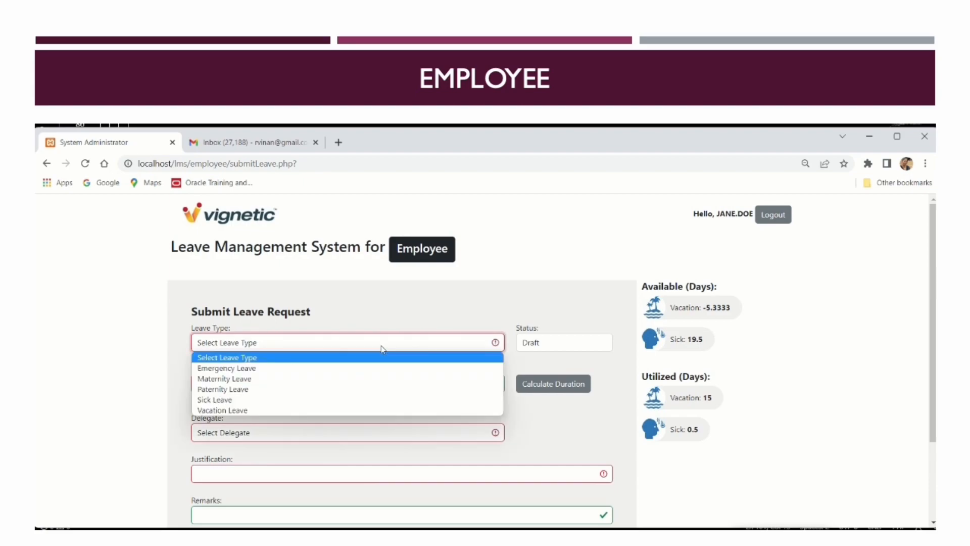
{"action": "left_click", "coordinate": [319, 405]}
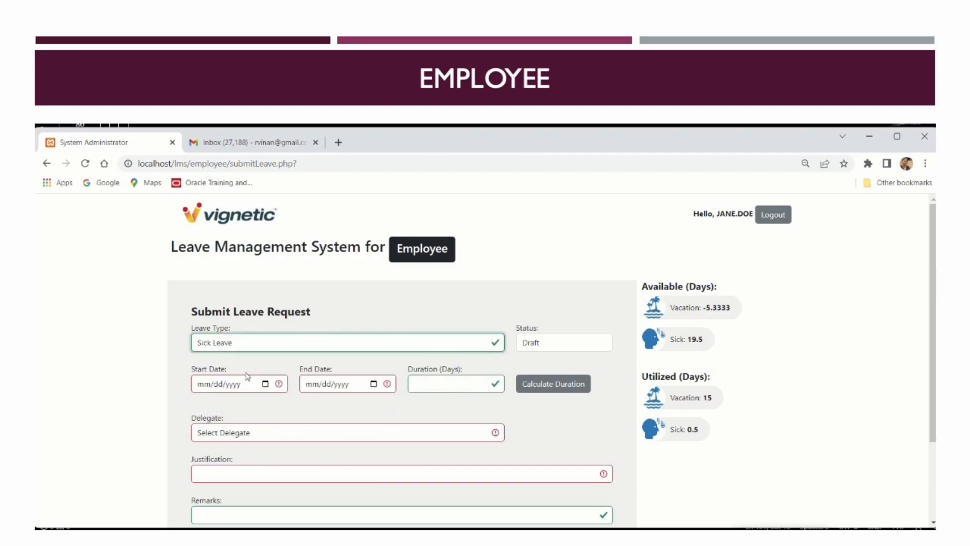
{"action": "left_click", "coordinate": [267, 384]}
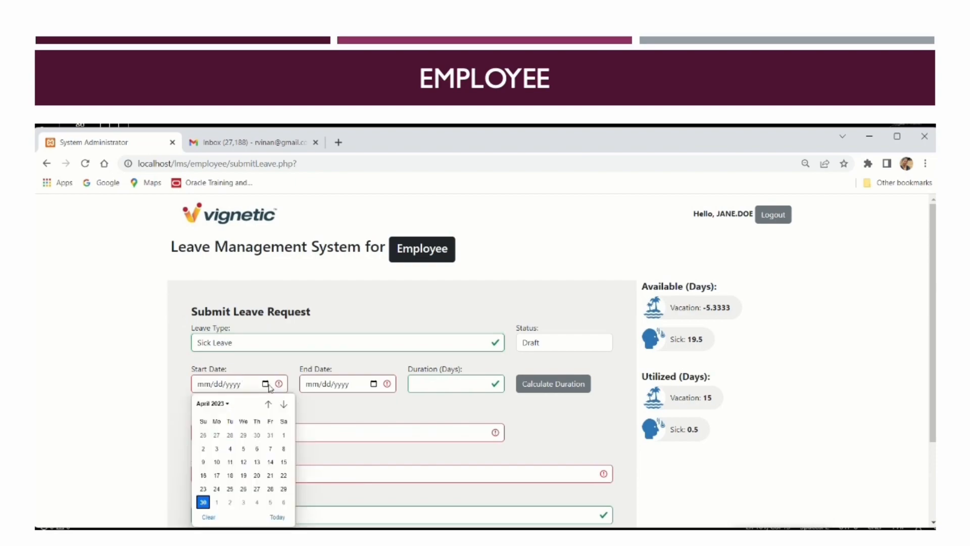
{"action": "left_click", "coordinate": [240, 463]}
{"action": "left_click", "coordinate": [374, 384]}
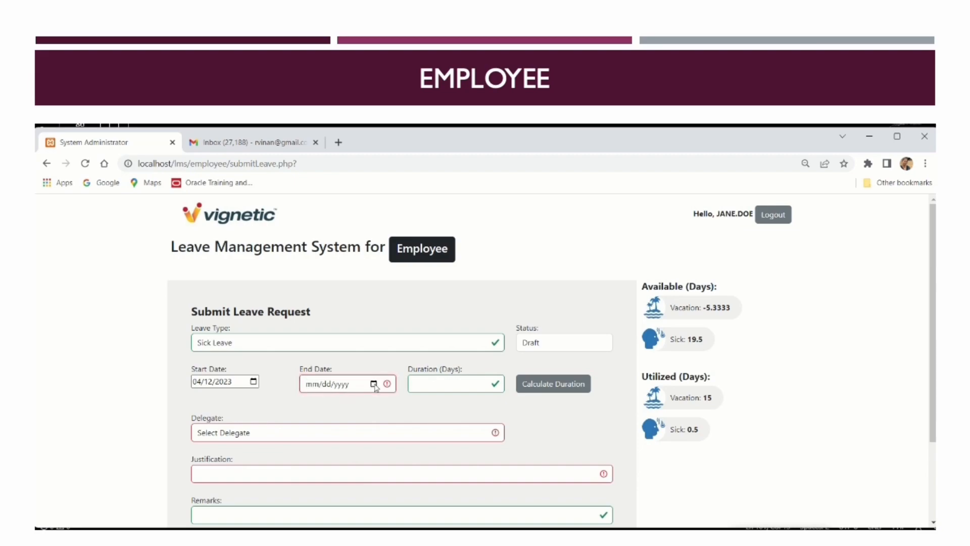
{"action": "left_click", "coordinate": [375, 384]}
{"action": "left_click", "coordinate": [383, 467]}
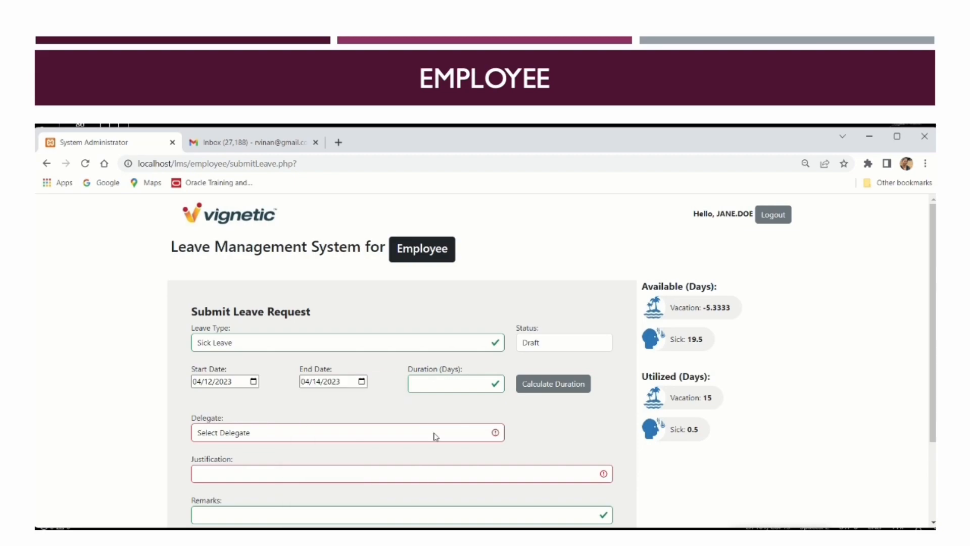
{"action": "left_click", "coordinate": [351, 438]}
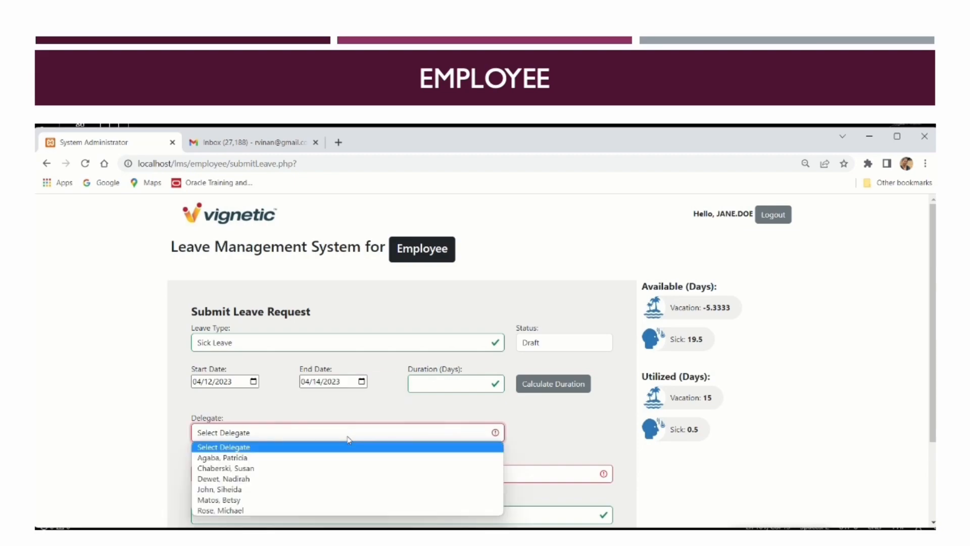
{"action": "left_click", "coordinate": [314, 500]}
Enter justification 'medical' and remarks 'check up', calculate 3 days, and save as Draft
{"action": "left_click", "coordinate": [337, 472]}
{"action": "type", "text": "medical"}
{"action": "scroll", "coordinate": [337, 470], "scroll_direction": "down", "scroll_amount": 3}
{"action": "left_click", "coordinate": [354, 409]}
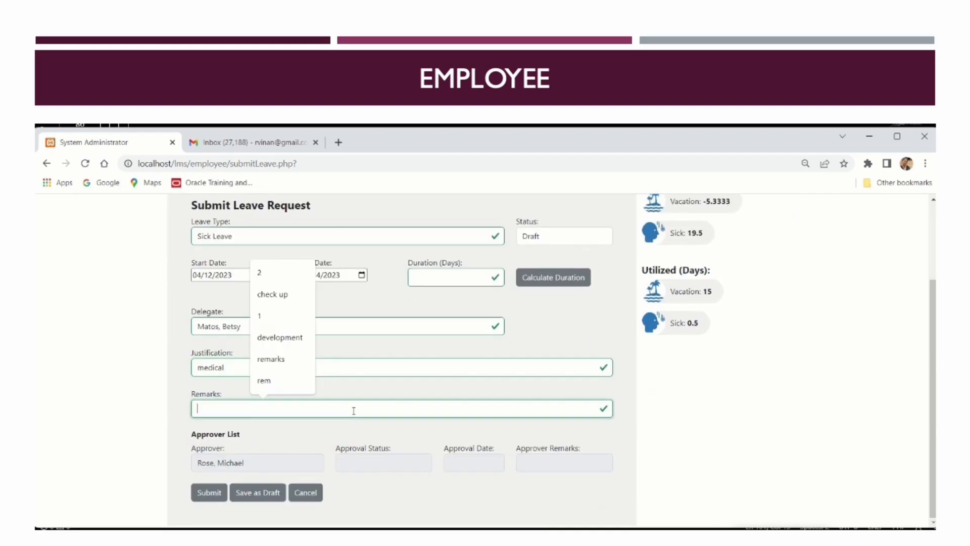
{"action": "type", "text": "chec"}
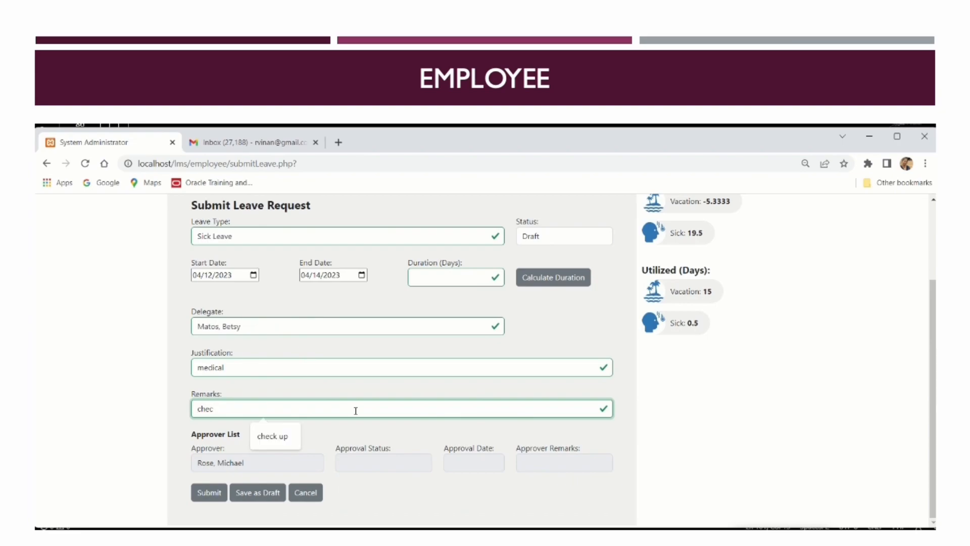
{"action": "type", "text": "k up"}
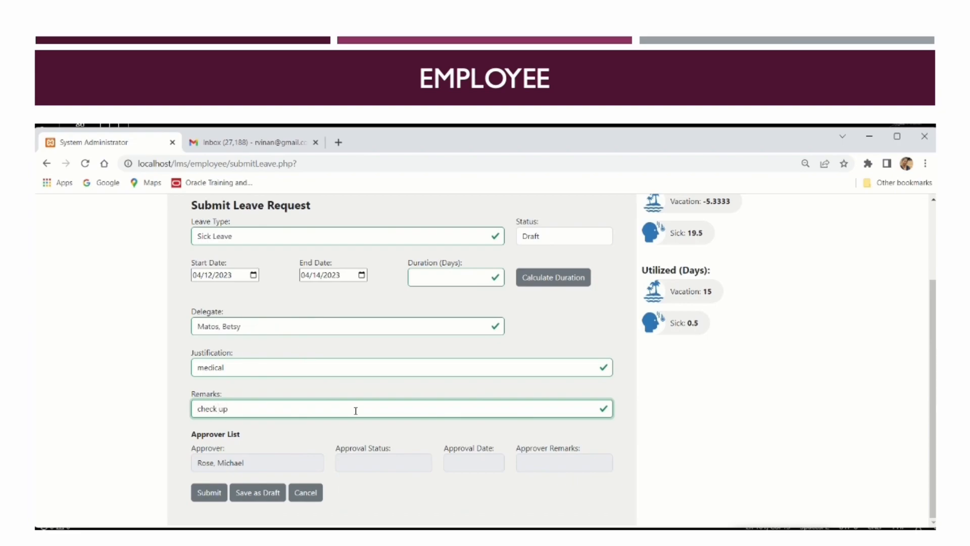
{"action": "left_click", "coordinate": [558, 277]}
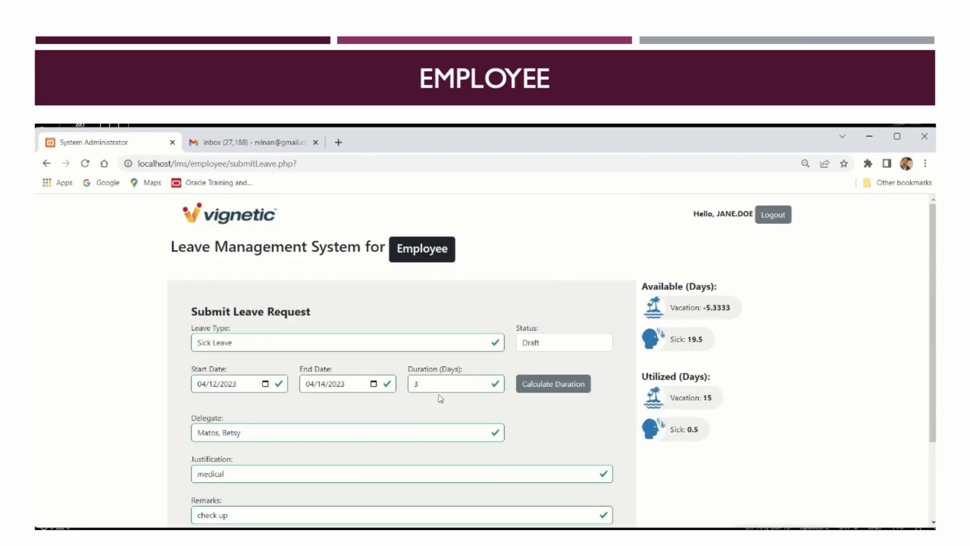
{"action": "scroll", "coordinate": [440, 399], "scroll_direction": "down", "scroll_amount": 2}
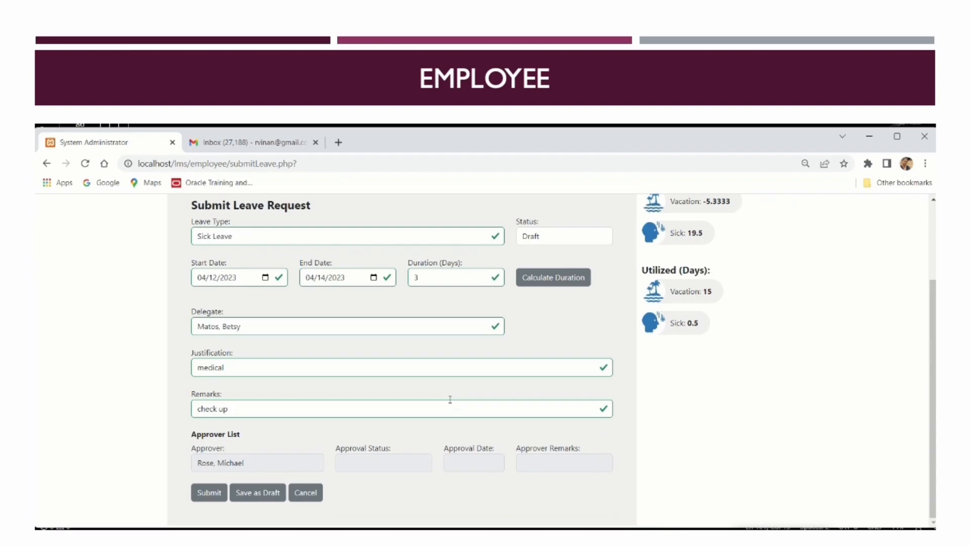
{"action": "left_click", "coordinate": [273, 498]}
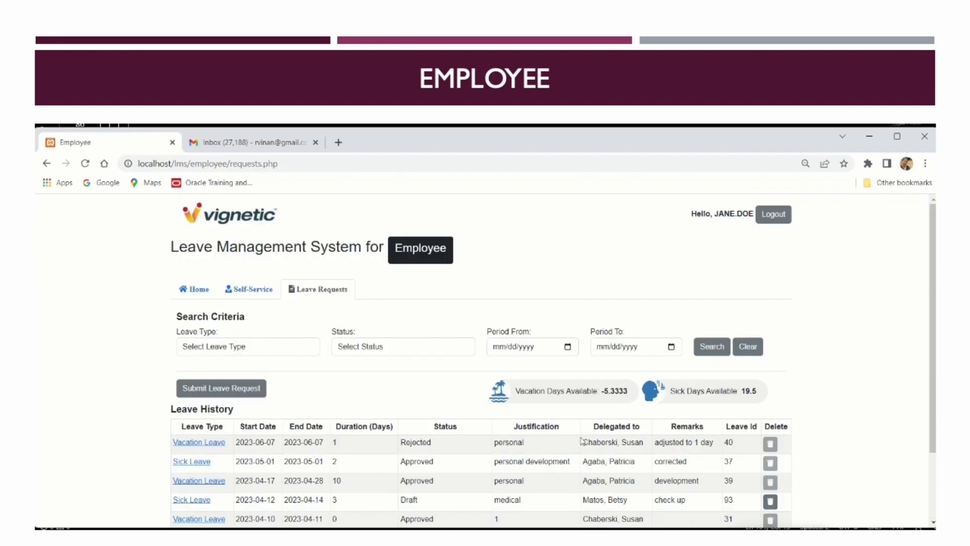
Submit draft sick leave 93 for approval, then switch to Gmail
{"action": "scroll", "coordinate": [581, 439], "scroll_direction": "down", "scroll_amount": 1}
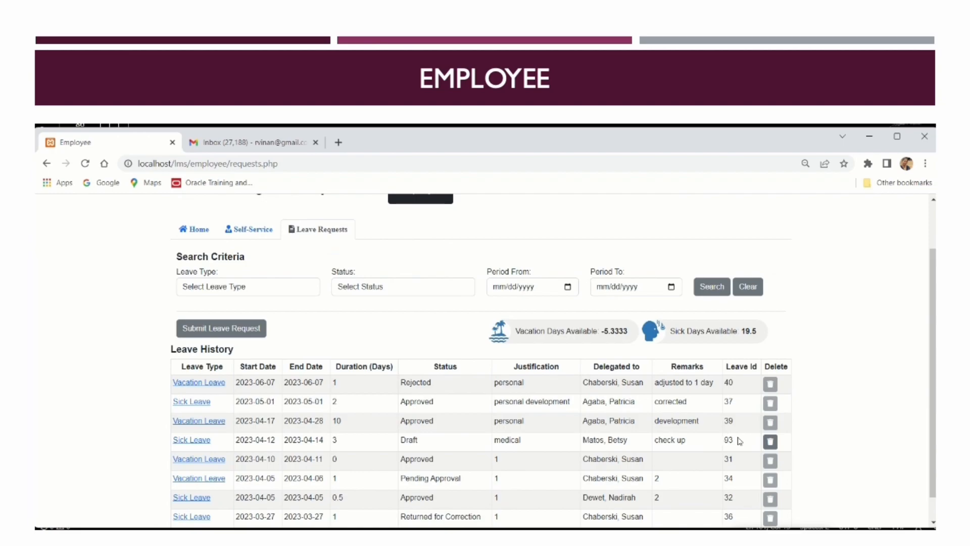
{"action": "left_click", "coordinate": [192, 444]}
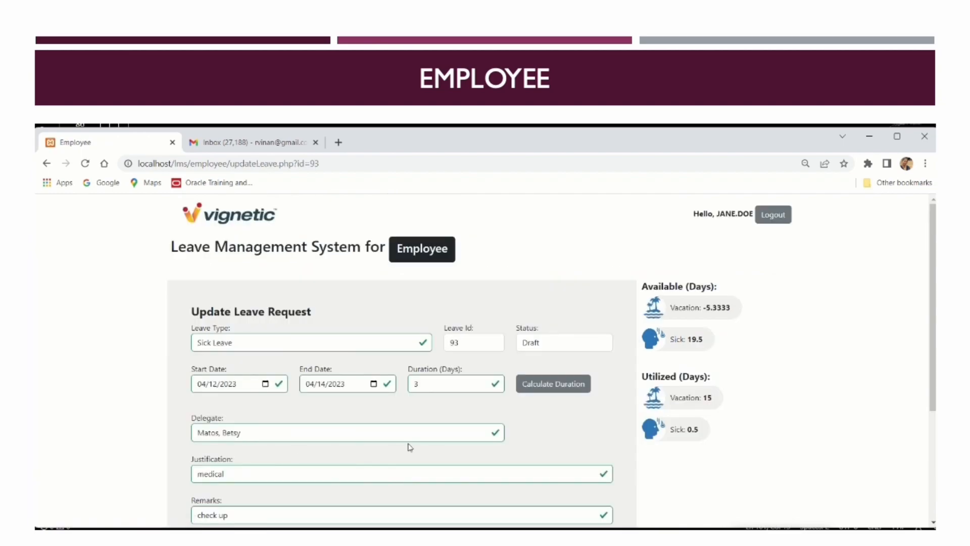
{"action": "scroll", "coordinate": [410, 444], "scroll_direction": "down", "scroll_amount": 2}
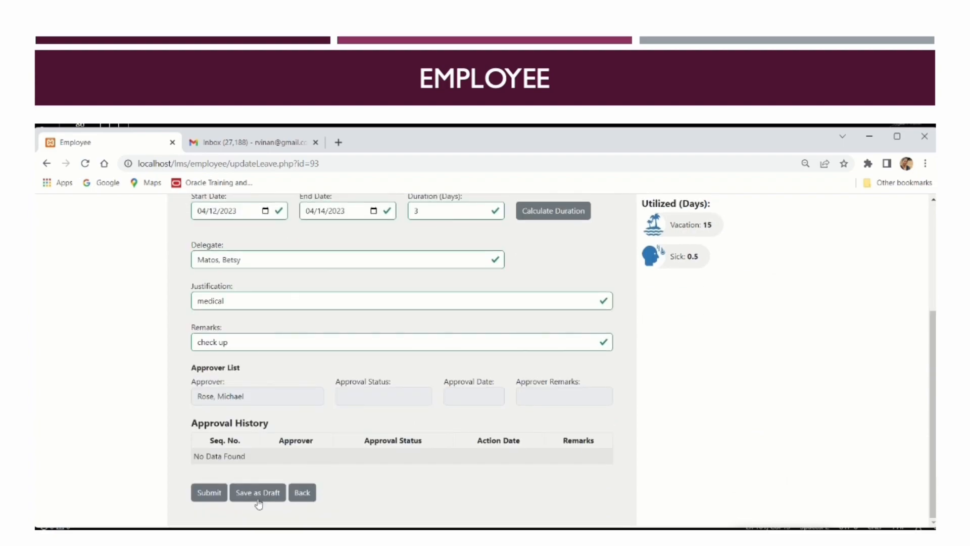
{"action": "left_click", "coordinate": [215, 499]}
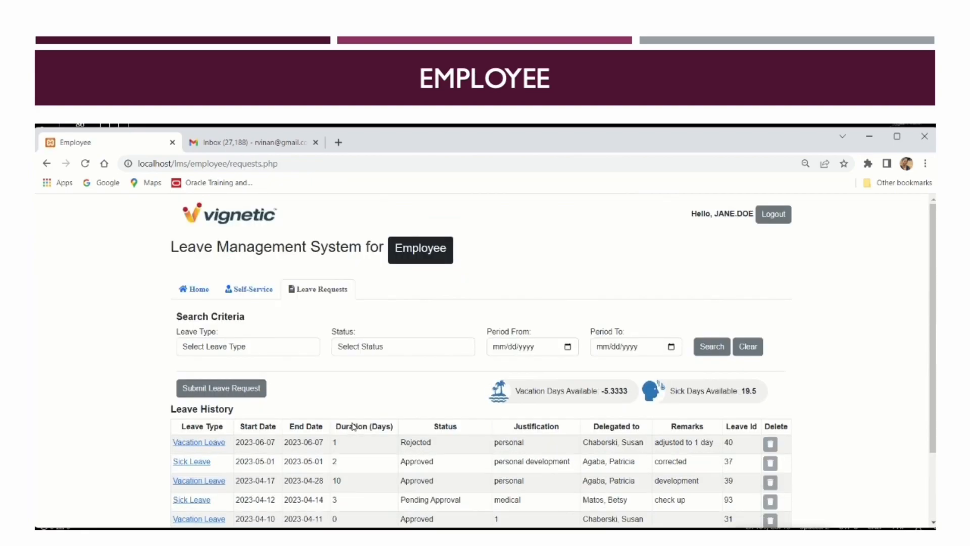
{"action": "left_click", "coordinate": [265, 142]}
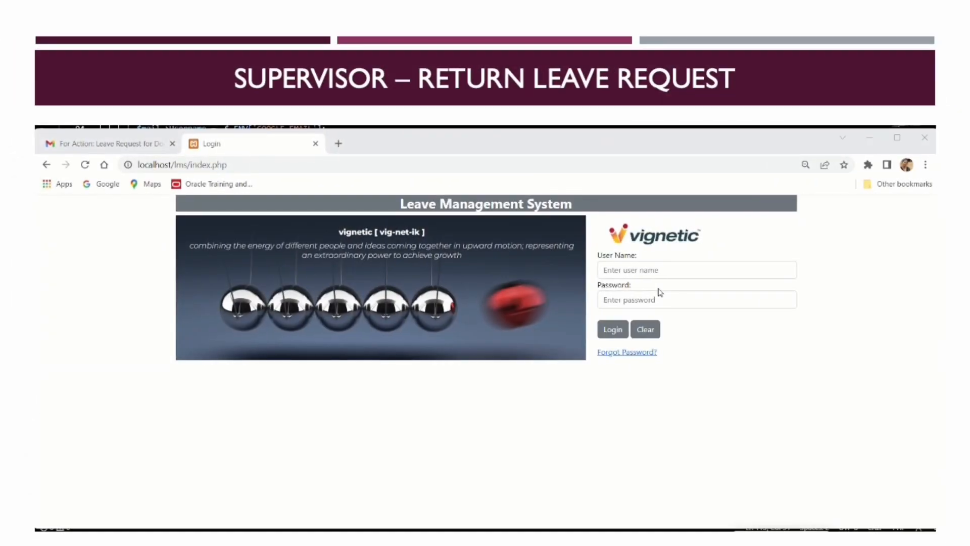
Log in with the supervisor's account and open Supervisor self-service Leave Requests
{"action": "left_click", "coordinate": [659, 273]}
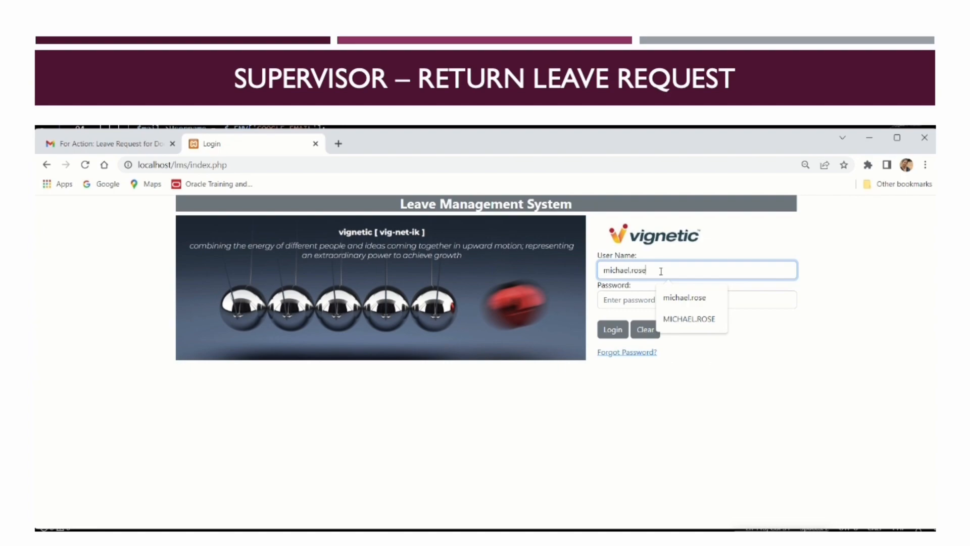
{"action": "left_click", "coordinate": [625, 298]}
{"action": "type", "text": "12"}
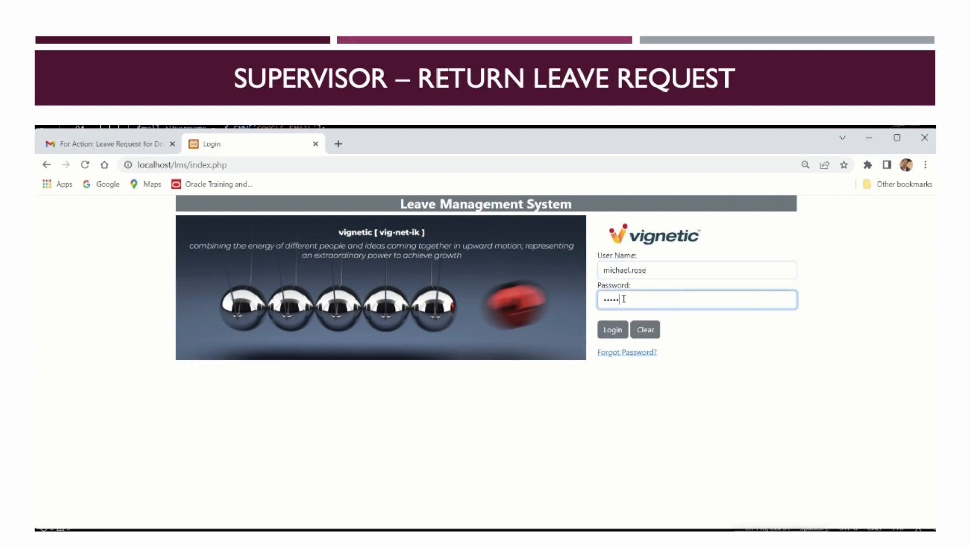
{"action": "left_click", "coordinate": [609, 330]}
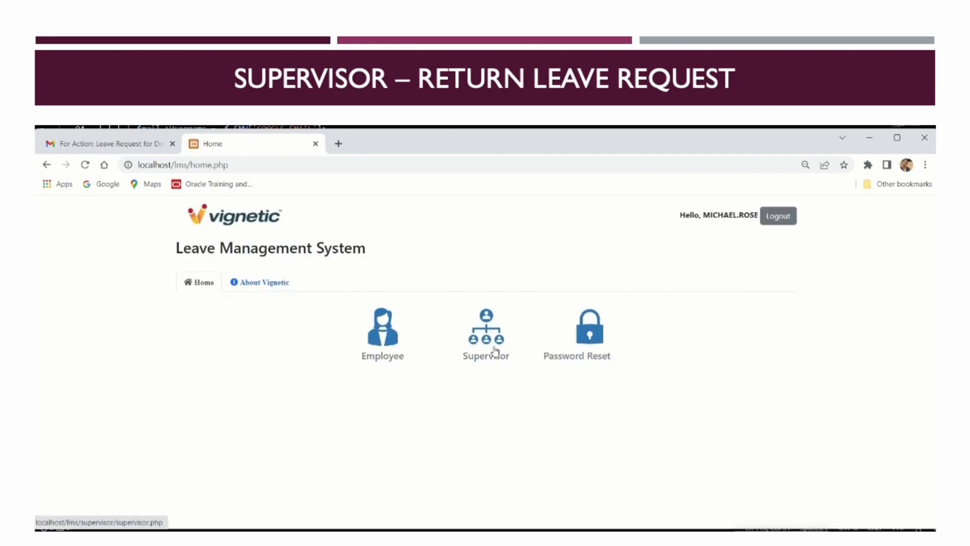
{"action": "left_click", "coordinate": [495, 351]}
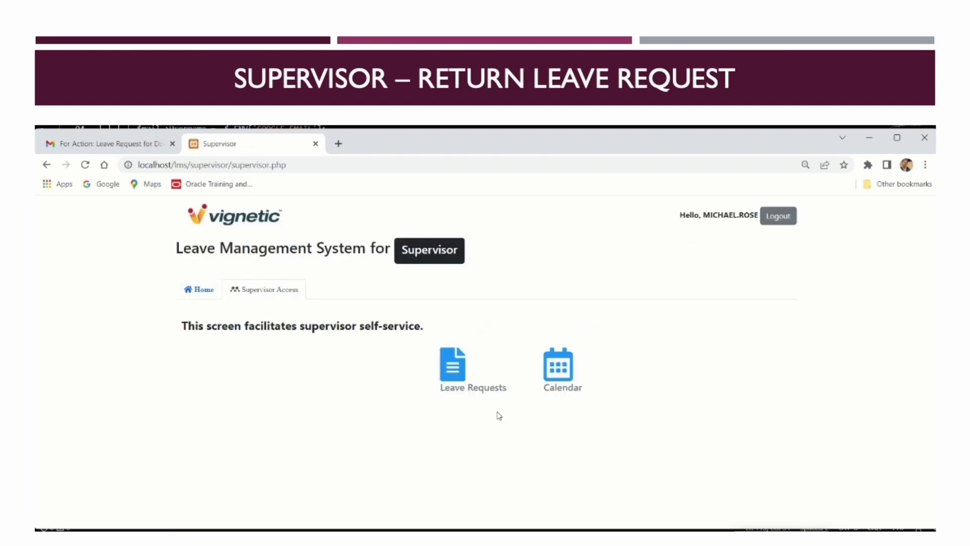
{"action": "left_click", "coordinate": [461, 379]}
Search the employee's Approved Vacation Leave requests for 04/03/2023–04/28/2023
{"action": "left_click", "coordinate": [266, 349]}
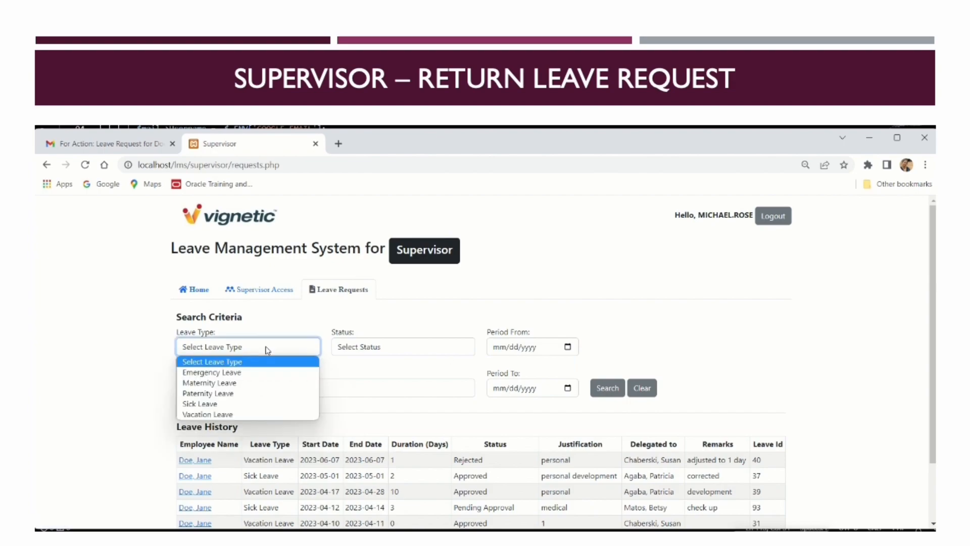
{"action": "left_click", "coordinate": [237, 415]}
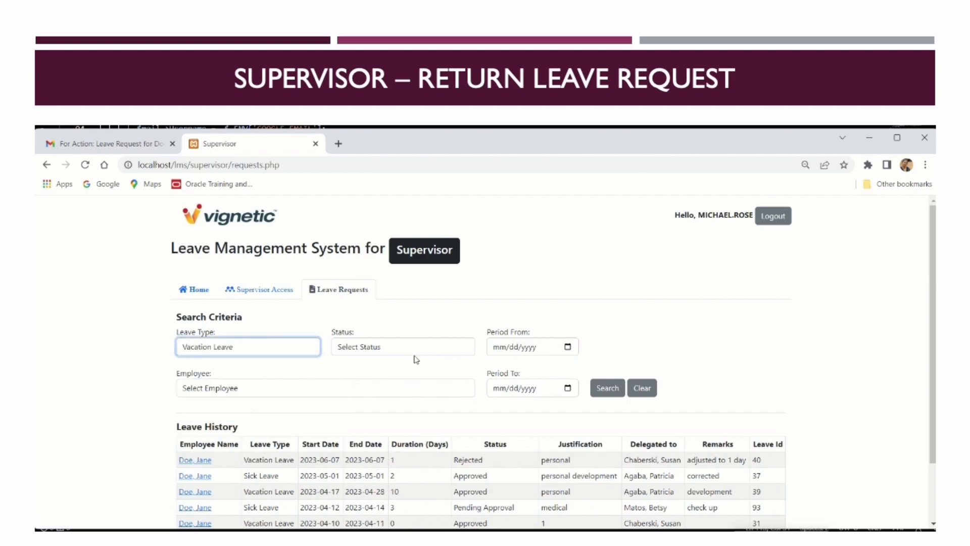
{"action": "left_click", "coordinate": [416, 359]}
{"action": "left_click", "coordinate": [400, 370]}
{"action": "left_click", "coordinate": [573, 354]}
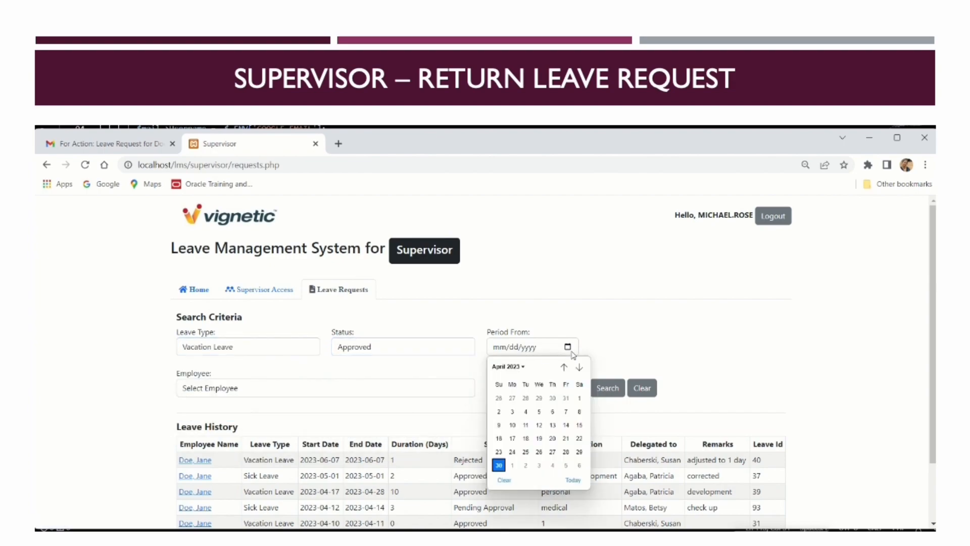
{"action": "left_click", "coordinate": [512, 412]}
{"action": "left_click", "coordinate": [560, 389]}
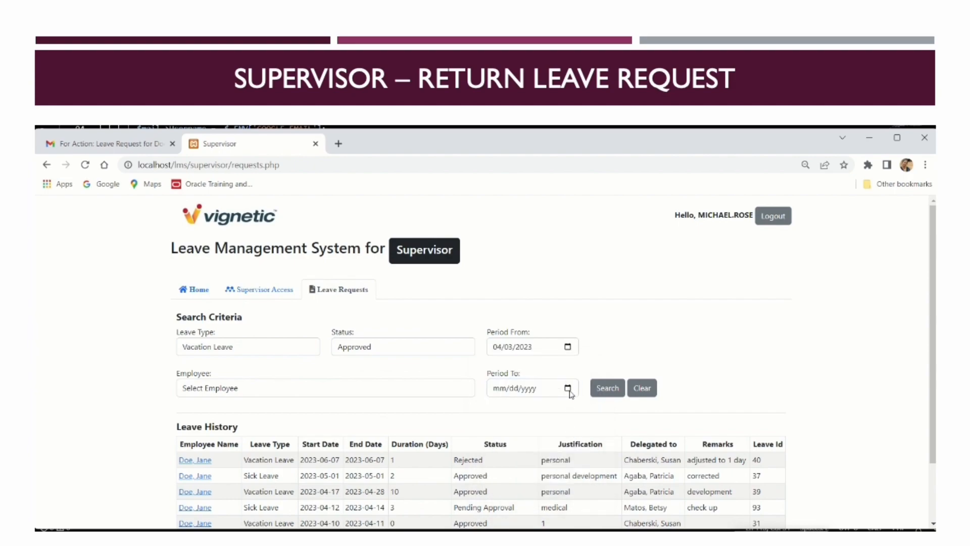
{"action": "left_click", "coordinate": [568, 388]}
{"action": "left_click", "coordinate": [567, 490]}
{"action": "left_click", "coordinate": [396, 392]}
{"action": "left_click", "coordinate": [323, 436]}
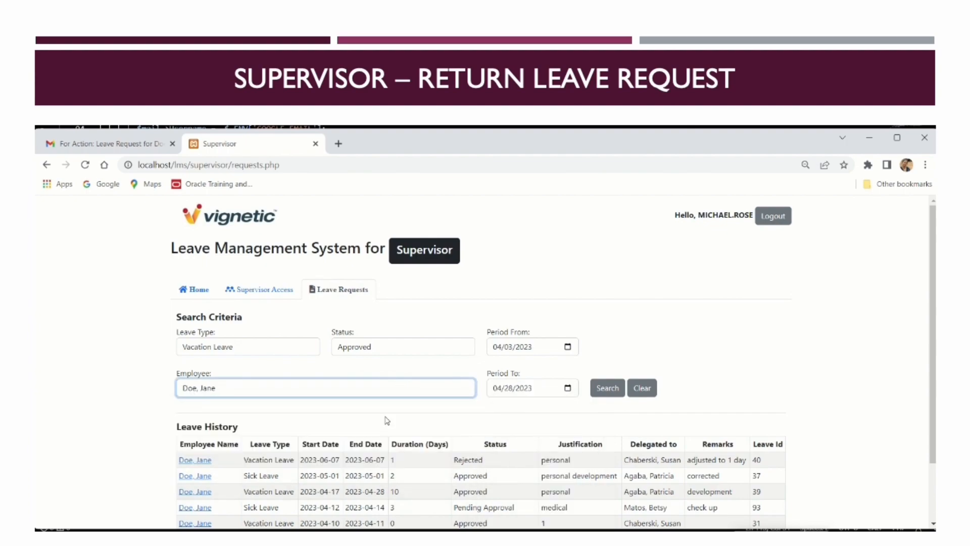
{"action": "left_click", "coordinate": [605, 392]}
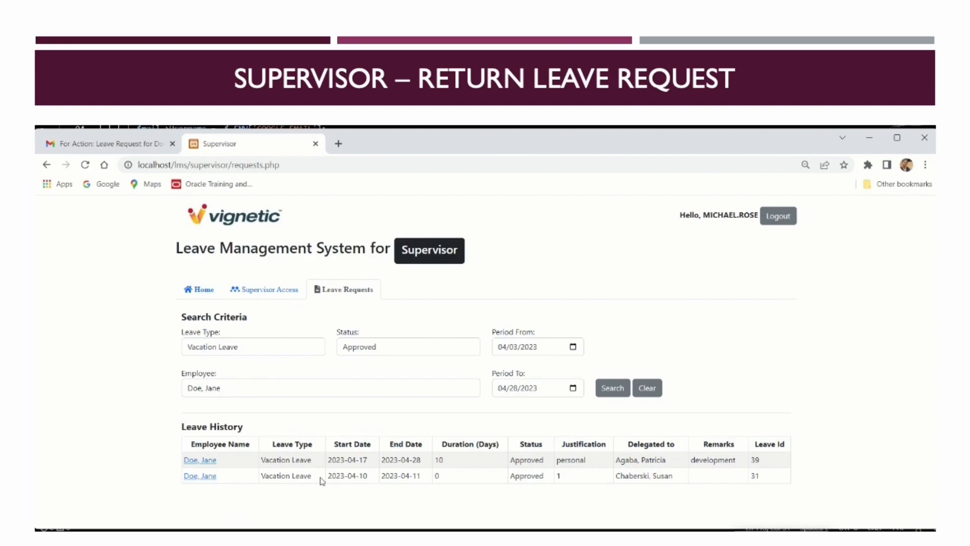
Review the 10-day vacation request 39 and its approval history, then go back
{"action": "left_click", "coordinate": [200, 460]}
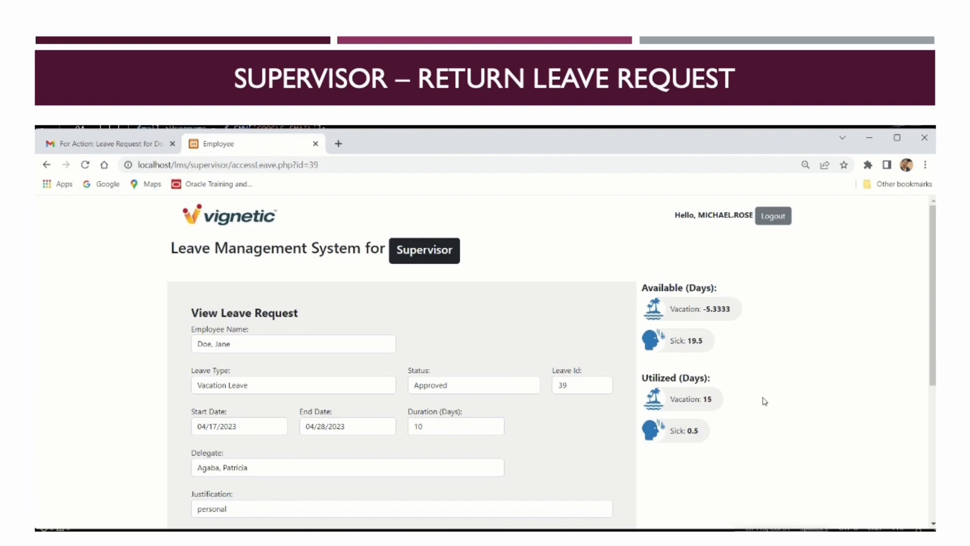
{"action": "scroll", "coordinate": [764, 401], "scroll_direction": "down", "scroll_amount": 5}
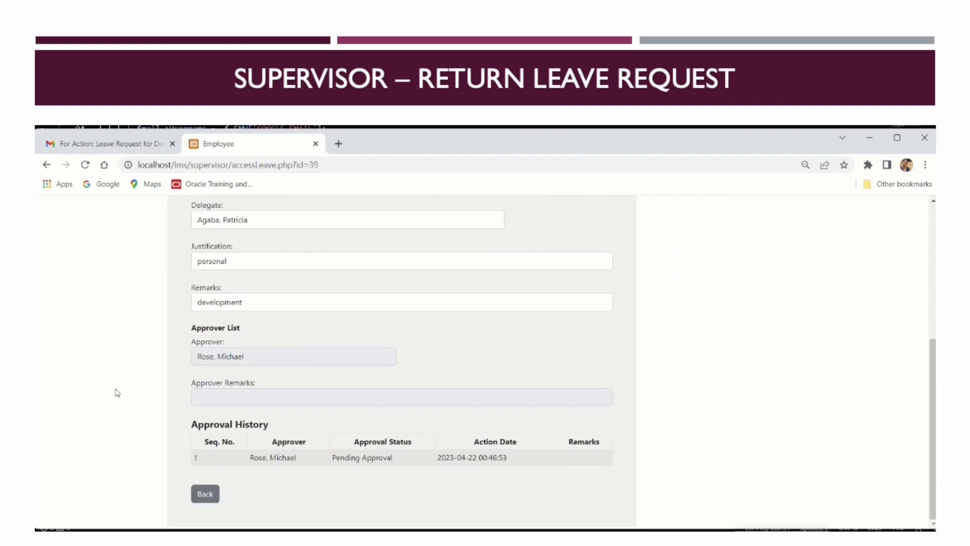
{"action": "left_click", "coordinate": [206, 492]}
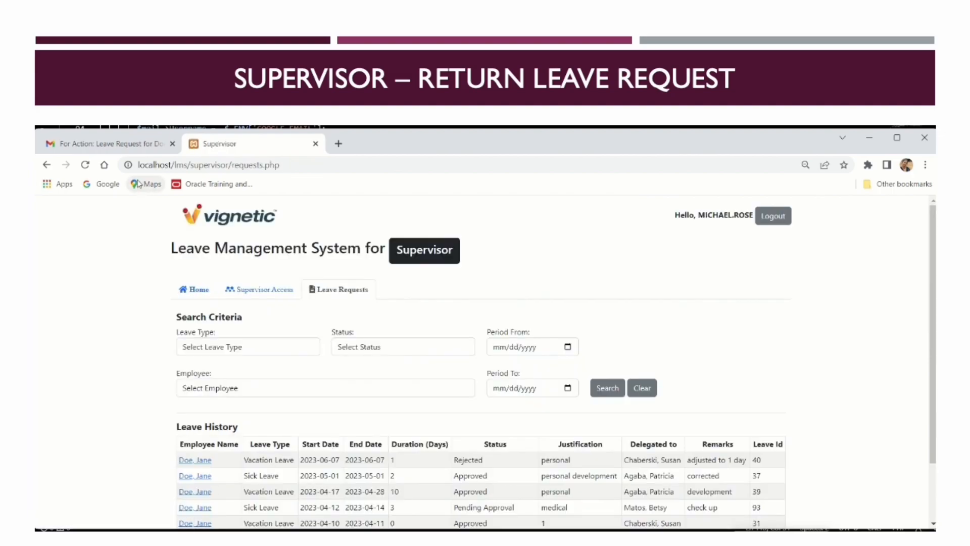
Open the newest 'For Action: Leave Request' e-mail and follow its approval link
{"action": "left_click", "coordinate": [129, 144]}
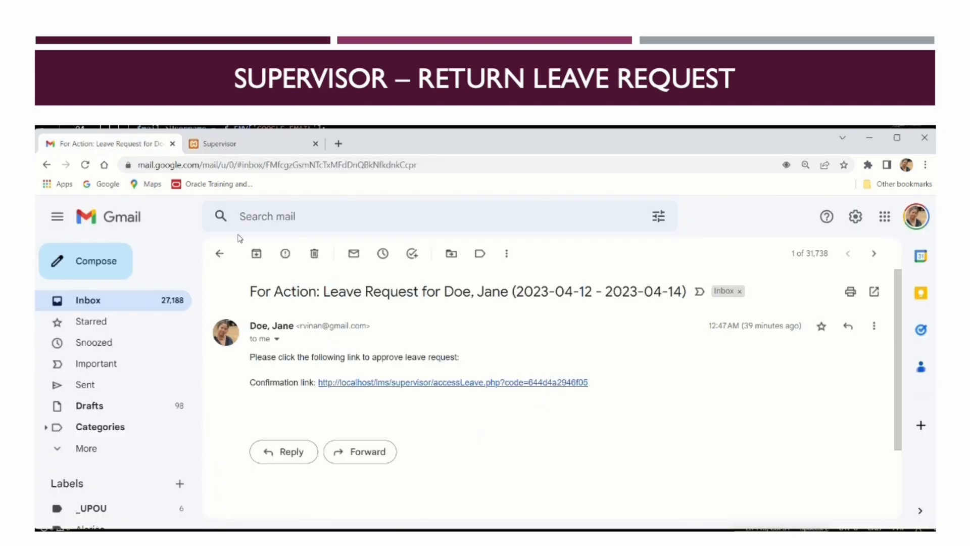
{"action": "left_click", "coordinate": [219, 253]}
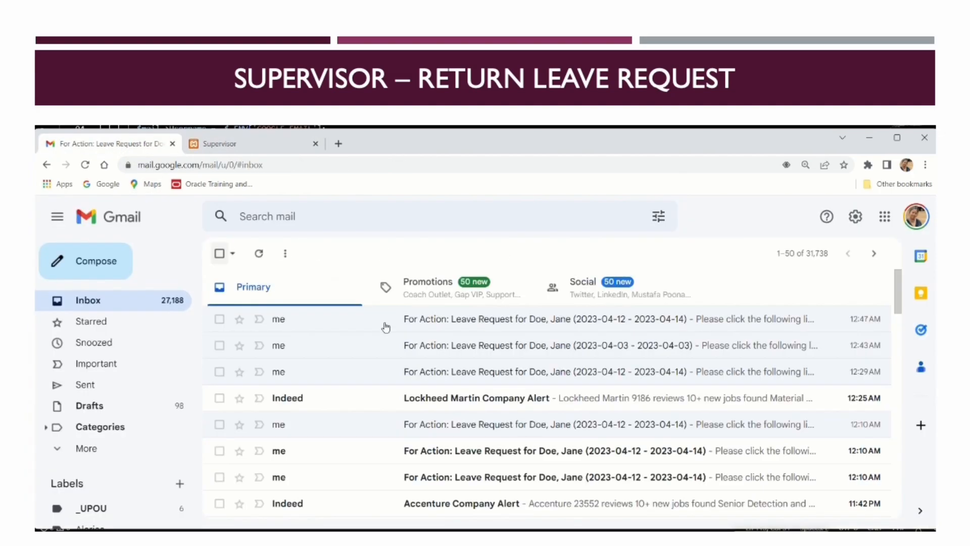
{"action": "left_click", "coordinate": [542, 326]}
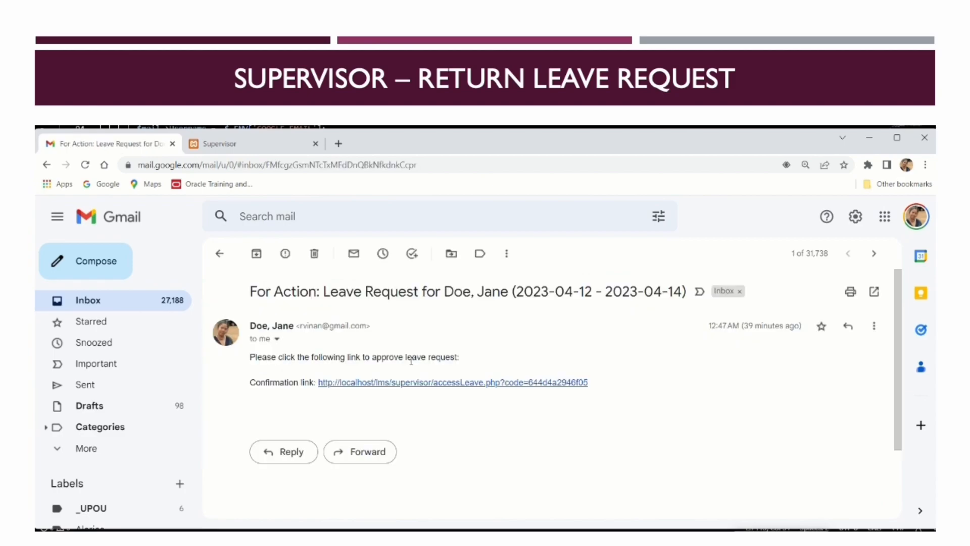
{"action": "left_click", "coordinate": [455, 384]}
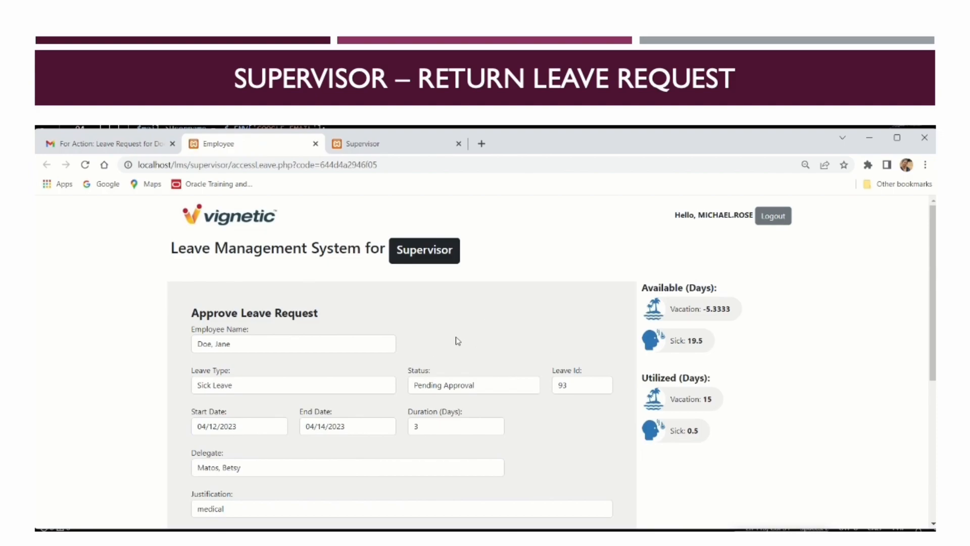
Return the 3-day sick leave 93 for correction, then check Gmail
{"action": "scroll", "coordinate": [458, 341], "scroll_direction": "down", "scroll_amount": 5}
{"action": "scroll", "coordinate": [461, 338], "scroll_direction": "up", "scroll_amount": 5}
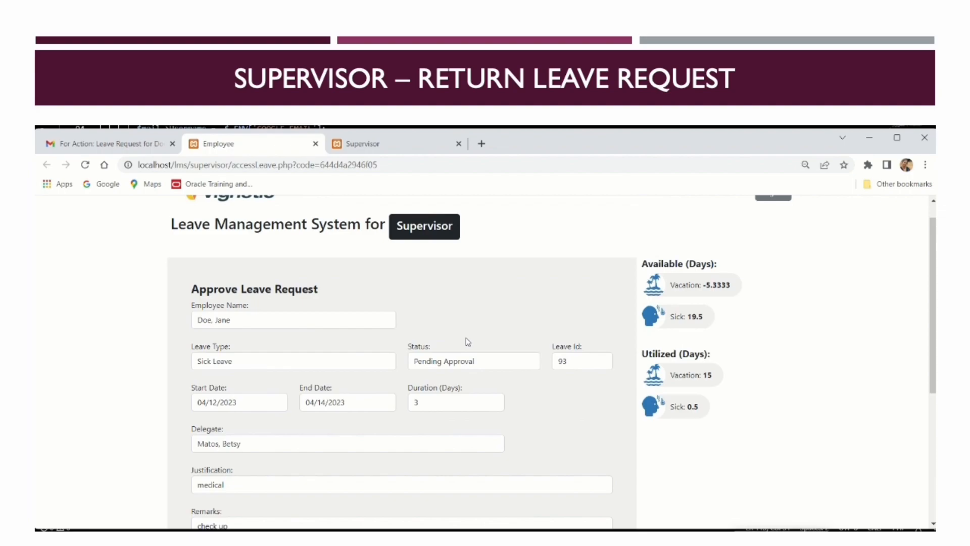
{"action": "scroll", "coordinate": [468, 342], "scroll_direction": "down", "scroll_amount": 5}
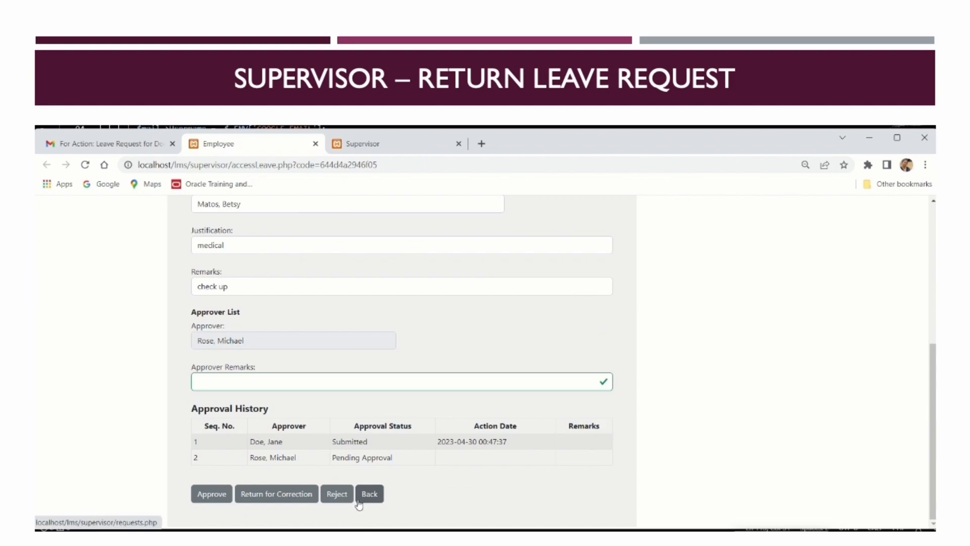
{"action": "left_click", "coordinate": [288, 500]}
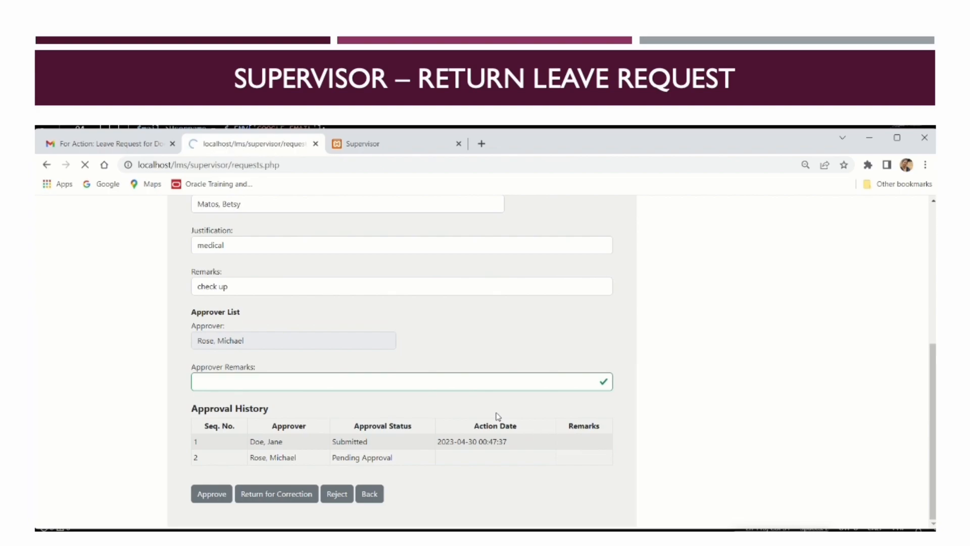
{"action": "left_click", "coordinate": [144, 145]}
From the Inbox, open the notice that the 2023-04-12 – 2023-04-14 sick leave was returned, checking sender details
{"action": "left_click", "coordinate": [220, 260]}
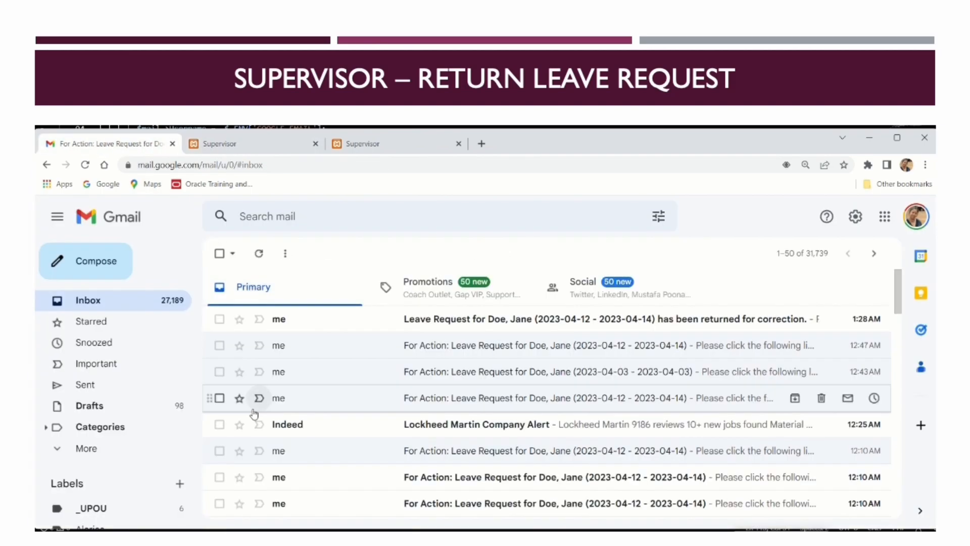
{"action": "left_click", "coordinate": [561, 325]}
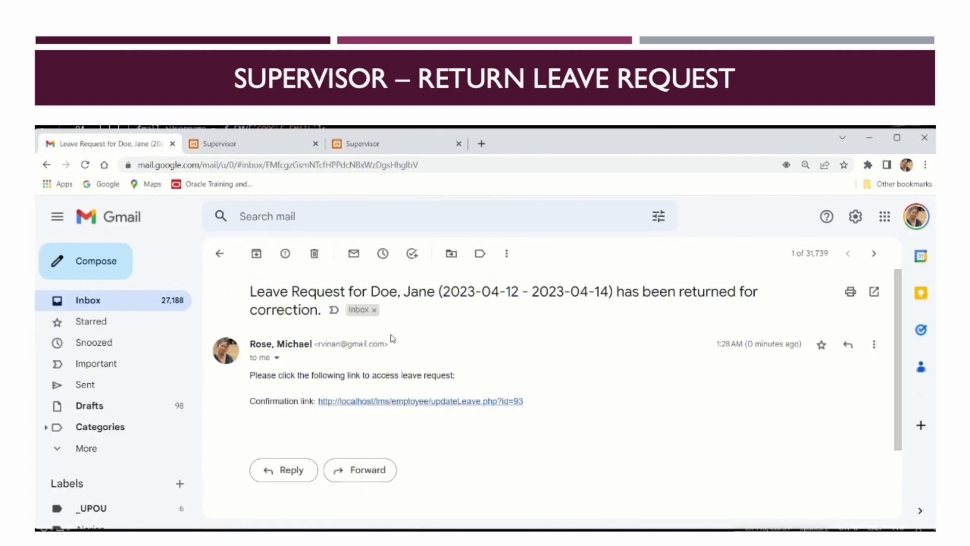
{"action": "left_click", "coordinate": [277, 359]}
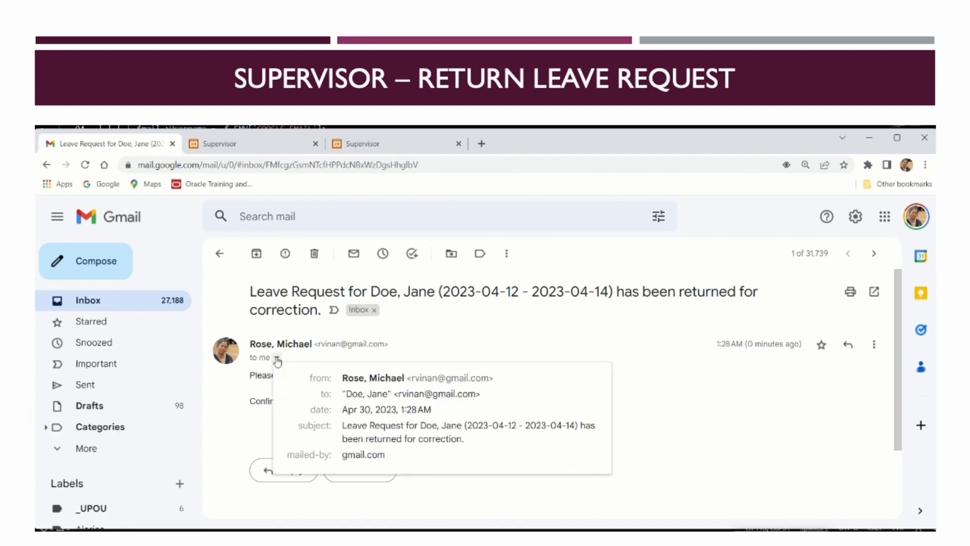
{"action": "left_click", "coordinate": [751, 397]}
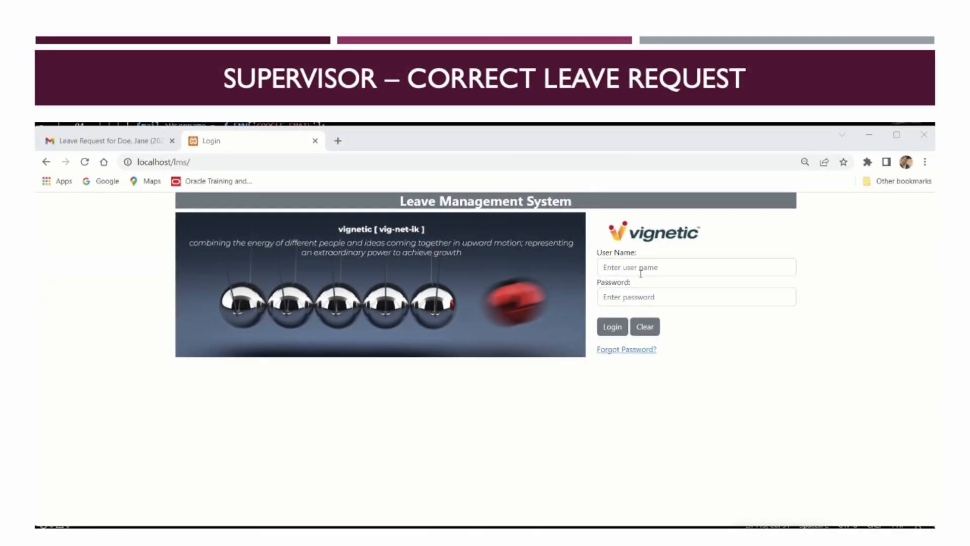
Enter the employee's user name and account password on the Vignetic login form
{"action": "left_click", "coordinate": [644, 268]}
{"action": "type", "text": "j"}
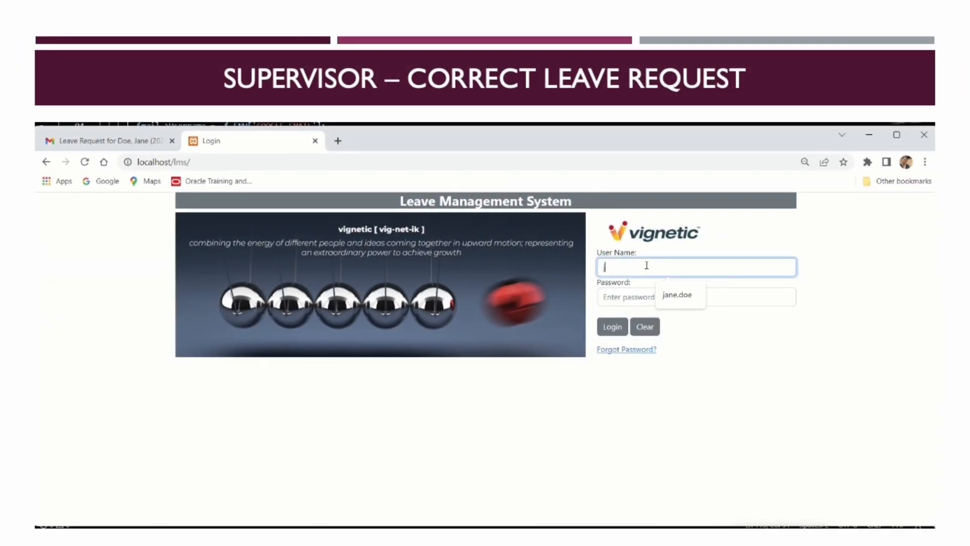
{"action": "type", "text": "ane.doe"}
{"action": "key", "text": "Tab"}
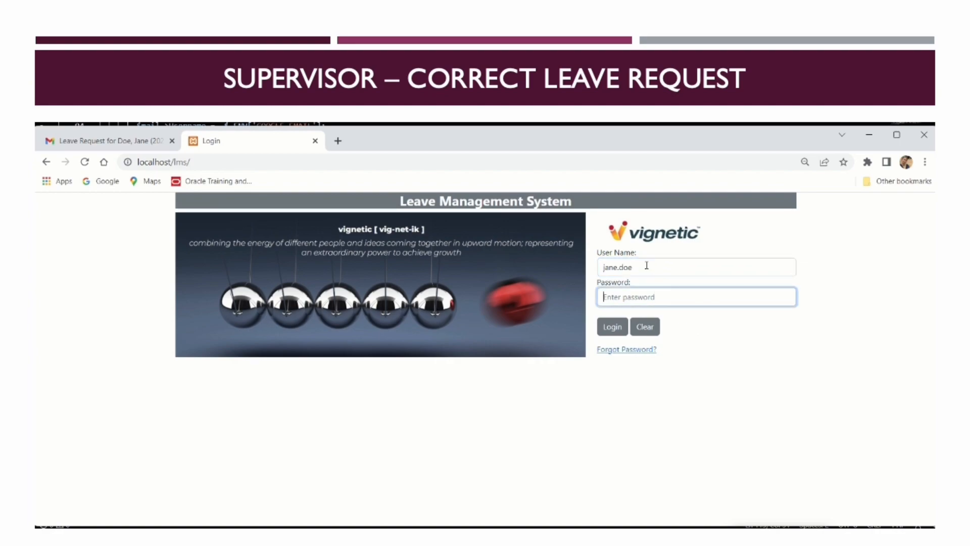
{"action": "type", "text": "•••••"}
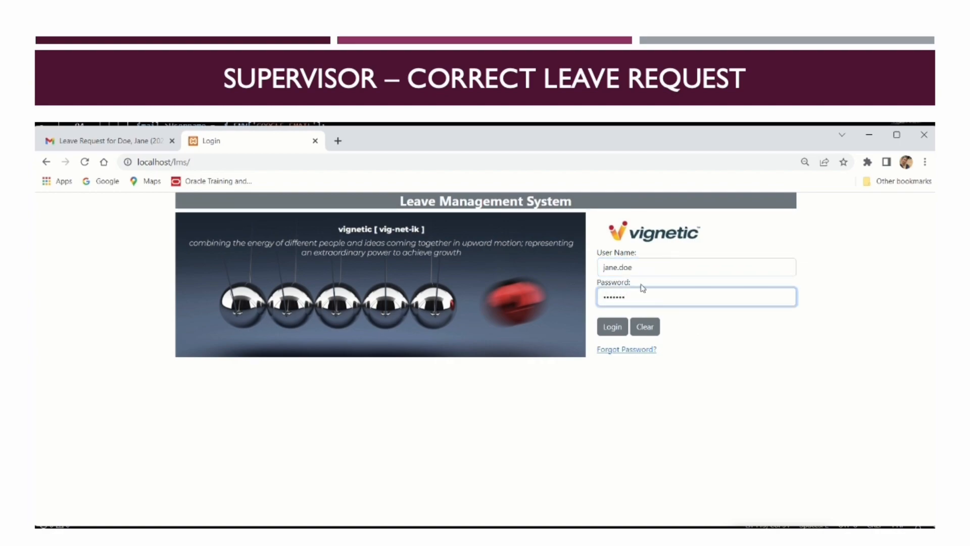